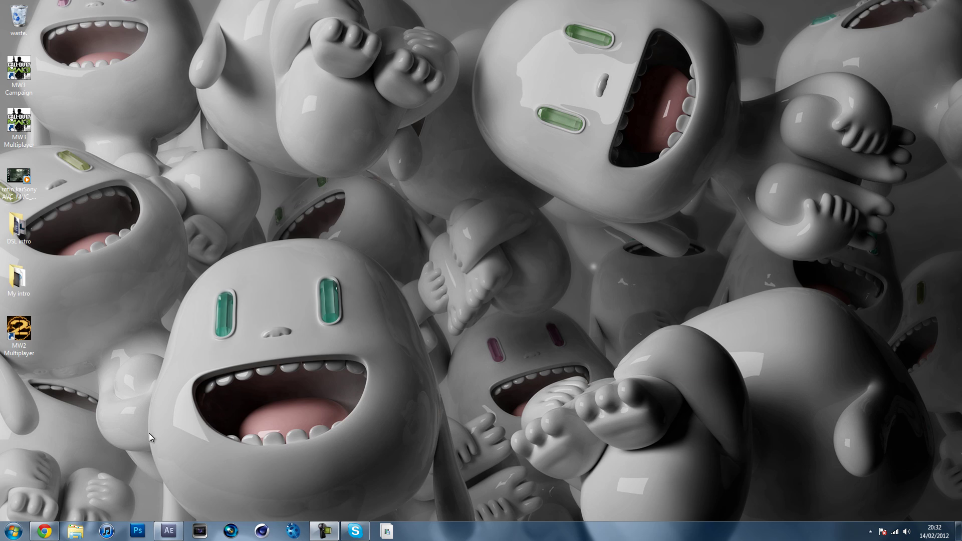
- Show the SUBZIKID composition at 33.3% viewer zoom and play a preview through the footage
{"action": "left_click", "coordinate": [169, 531]}
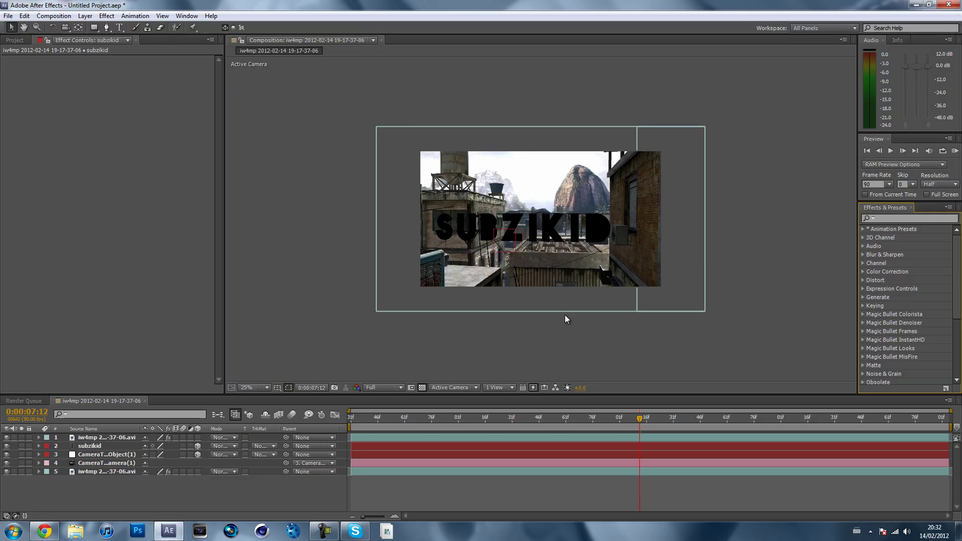
{"action": "left_click", "coordinate": [267, 388]}
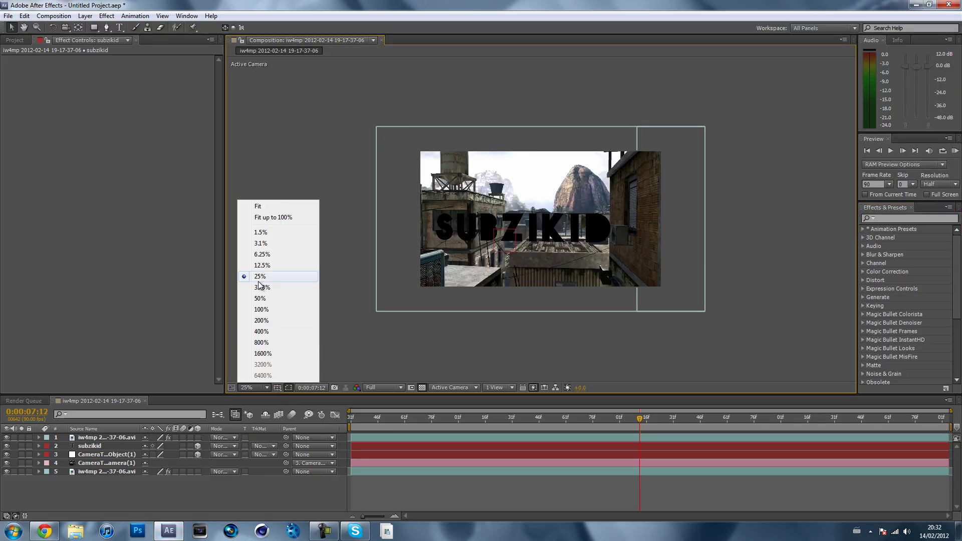
{"action": "left_click", "coordinate": [262, 288]}
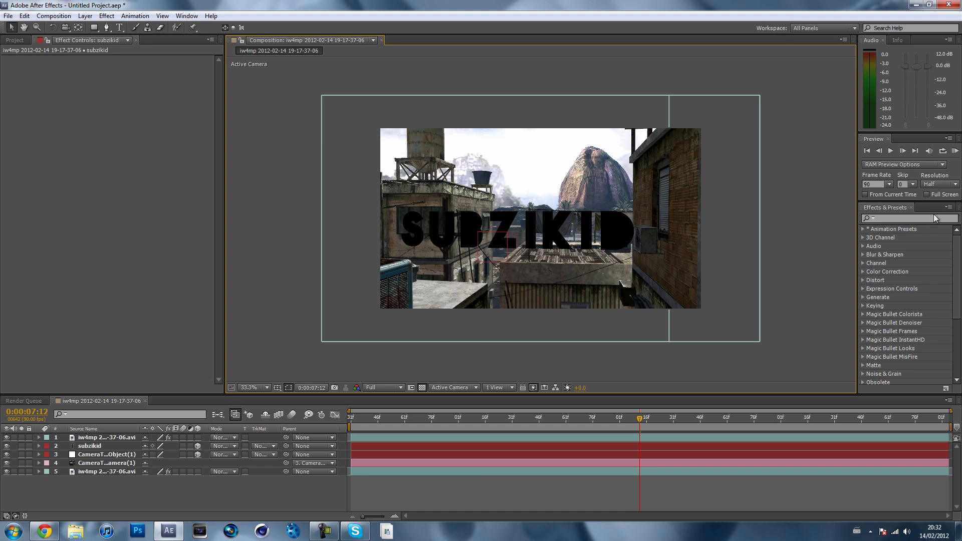
{"action": "key", "text": "KP_0"}
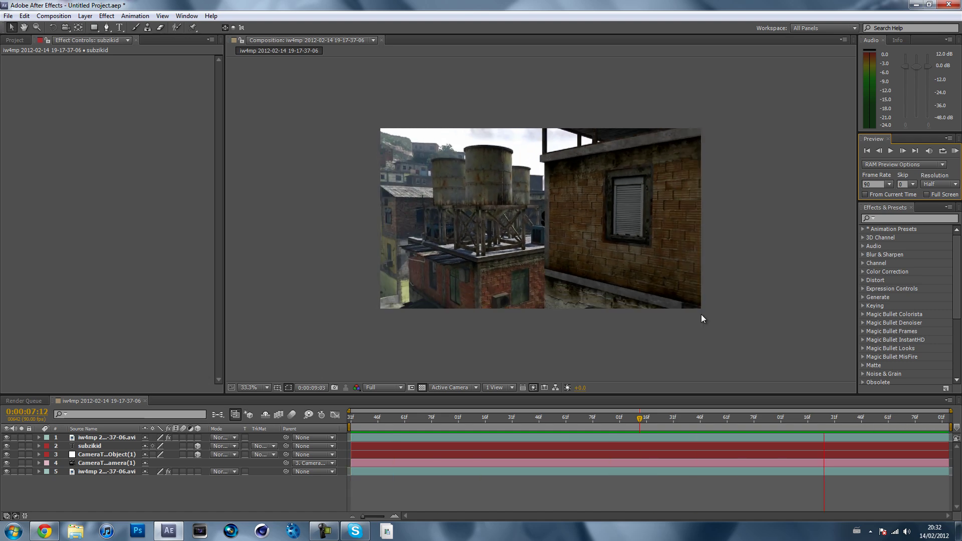
{"action": "key", "text": "space"}
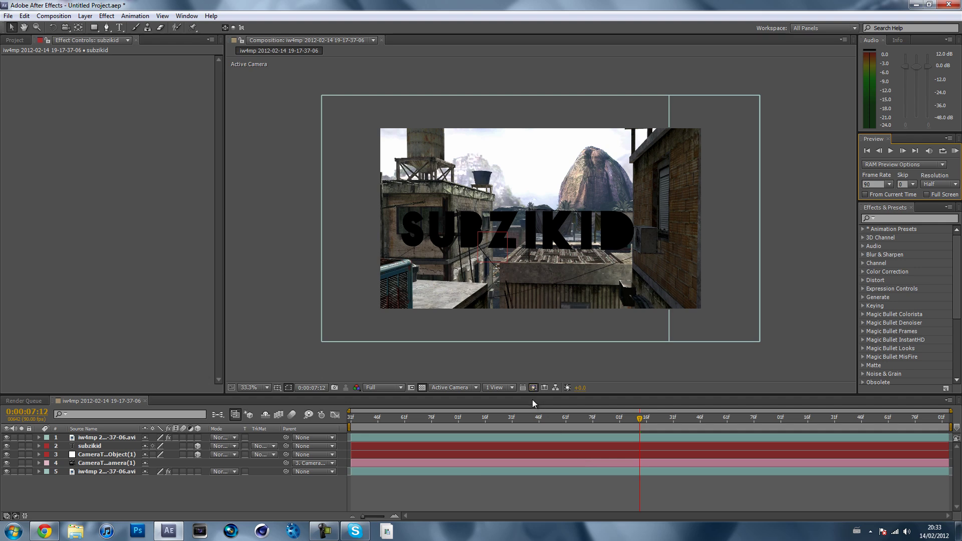
- Delete the old tracked clip, subzikid text, tracker null and tracker camera layers
{"action": "left_click_drag", "start_coordinate": [532, 398], "coordinate": [532, 385]}
{"action": "left_click", "coordinate": [114, 424]}
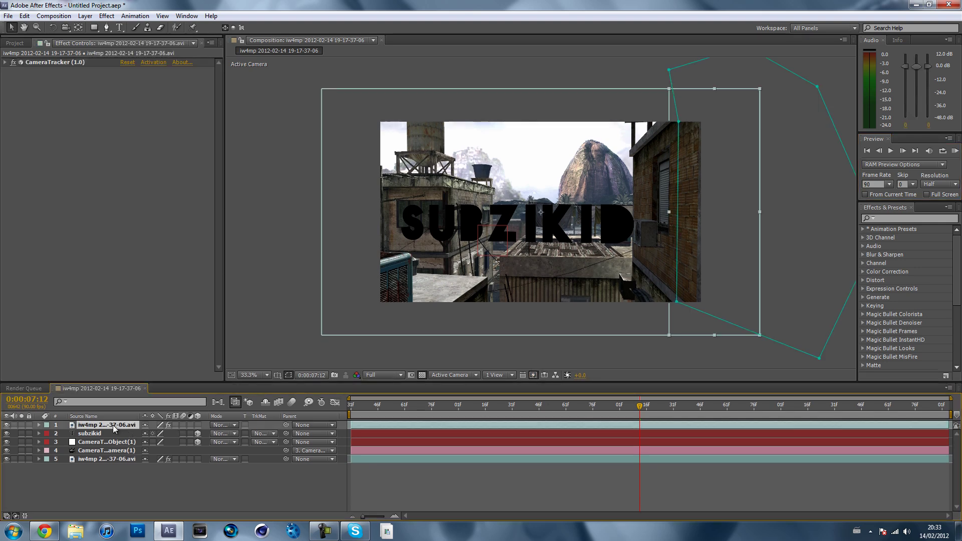
{"action": "key", "text": "Delete"}
{"action": "left_click", "coordinate": [110, 425]}
{"action": "key", "text": "Delete"}
{"action": "left_click", "coordinate": [110, 424]}
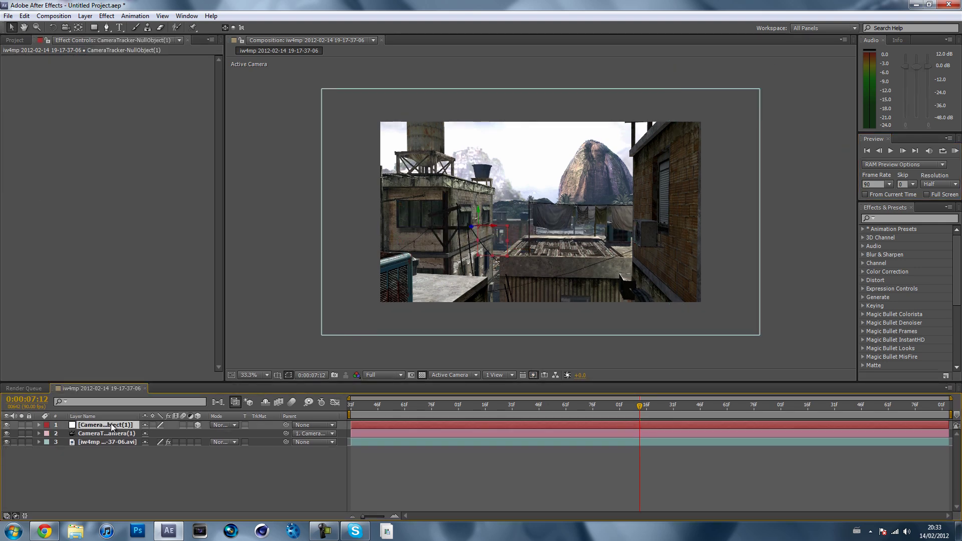
{"action": "key", "text": "Delete"}
{"action": "left_click", "coordinate": [111, 425]}
{"action": "key", "text": "Delete"}
- Remove the CameraTracker effect from the remaining game clip layer
{"action": "left_click", "coordinate": [88, 416]}
{"action": "left_click", "coordinate": [98, 426]}
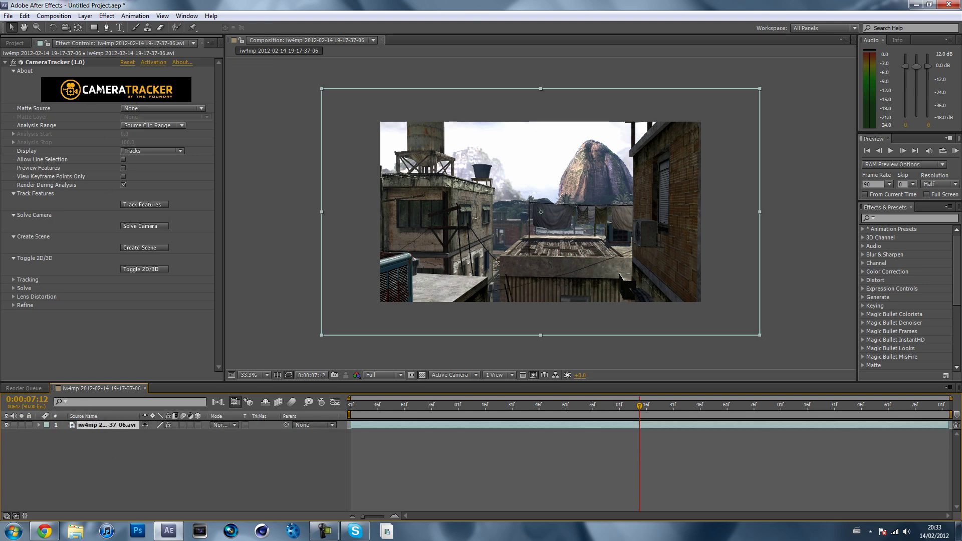
{"action": "left_click", "coordinate": [70, 63]}
{"action": "key", "text": "Delete"}
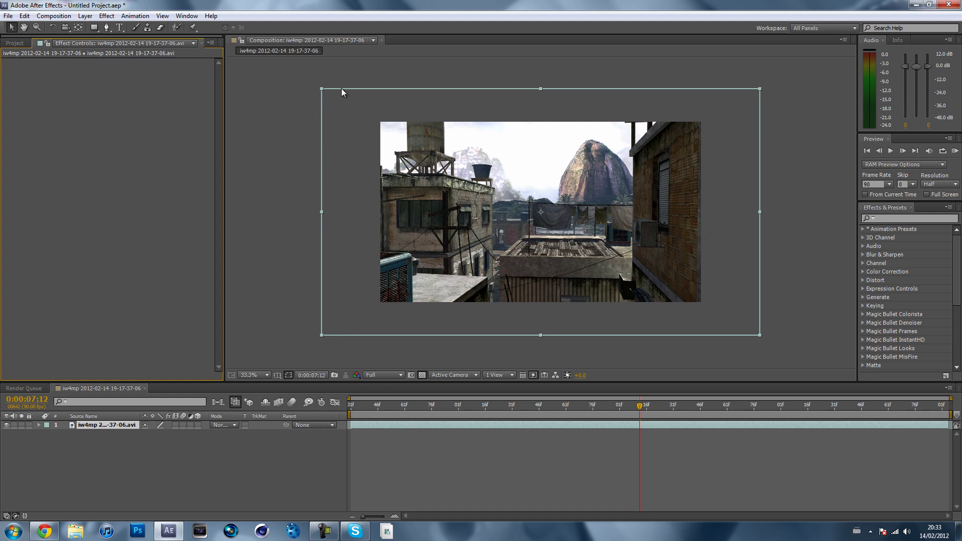
{"action": "left_click", "coordinate": [890, 217]}
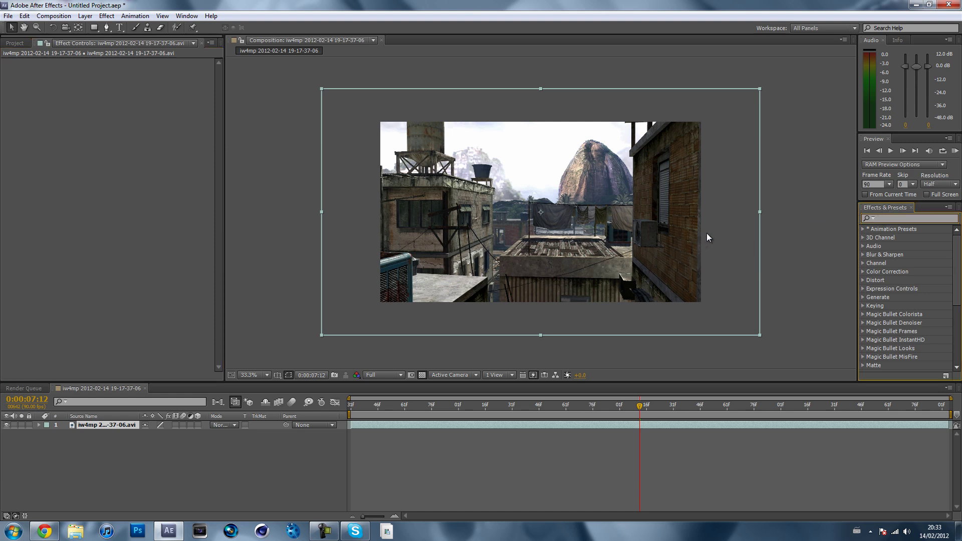
- Apply CameraTracker (1.0) from a 'came' effects search to the clip and scrub to cache frames
{"action": "type", "text": "camer"}
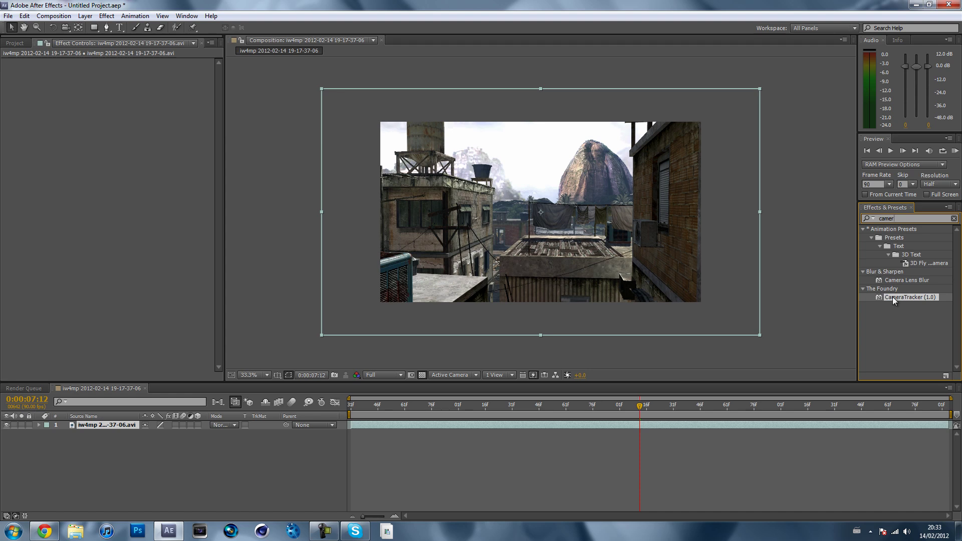
{"action": "left_click_drag", "start_coordinate": [892, 296], "coordinate": [95, 425]}
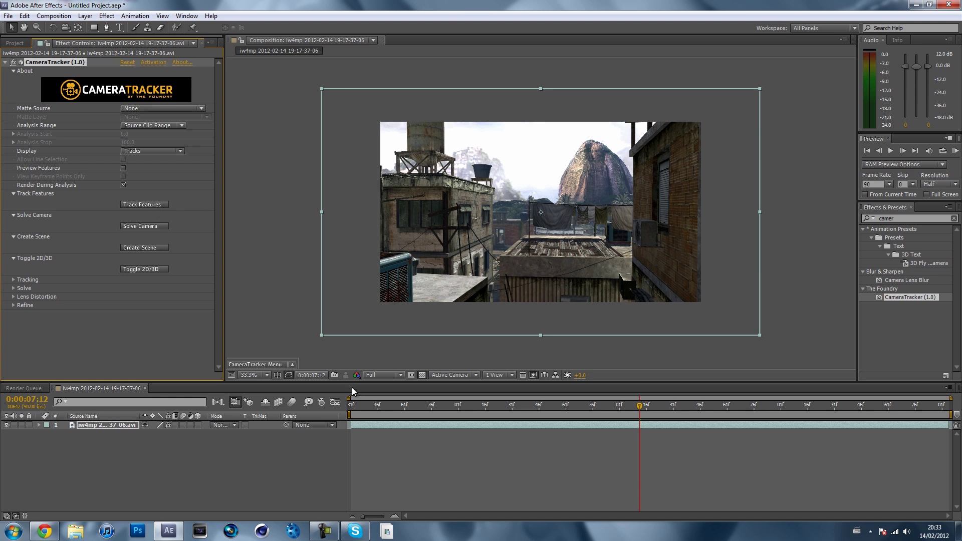
{"action": "mouse_move", "coordinate": [368, 404]}
{"action": "left_mouse_down"}
{"action": "mouse_move", "coordinate": [337, 405]}
{"action": "mouse_move", "coordinate": [351, 407]}
{"action": "left_mouse_up"}
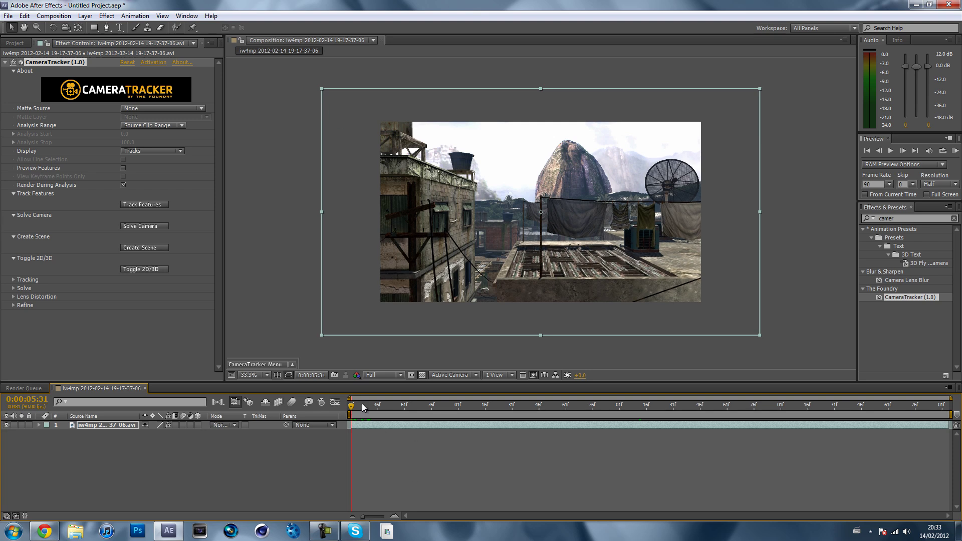
{"action": "left_click_drag", "start_coordinate": [351, 404], "coordinate": [537, 405]}
{"action": "left_click", "coordinate": [374, 375]}
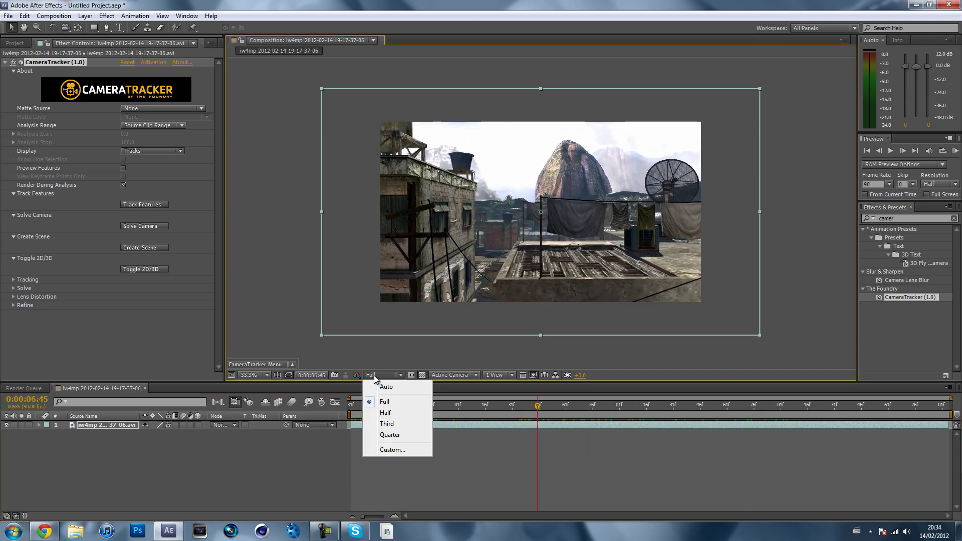
{"action": "left_click", "coordinate": [383, 400]}
{"action": "left_click", "coordinate": [374, 375]}
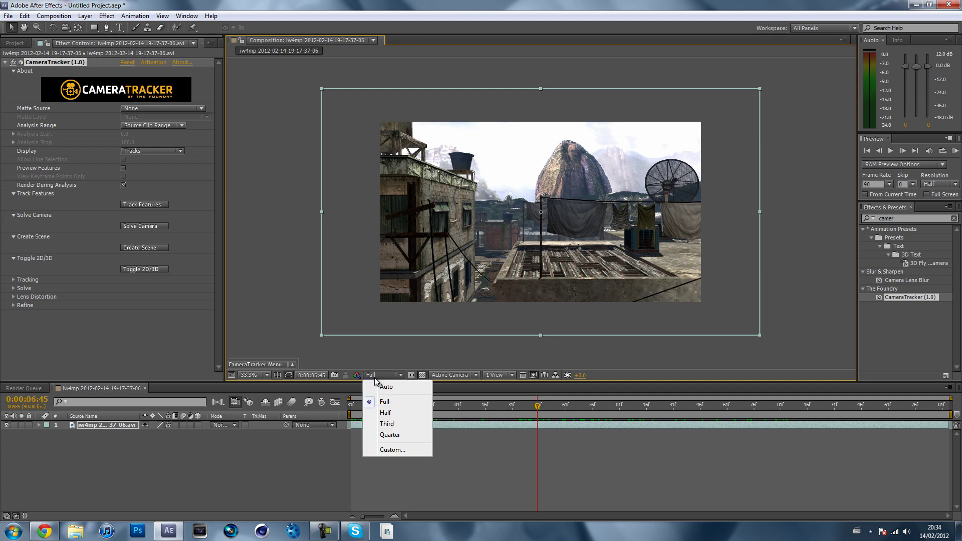
{"action": "left_click", "coordinate": [389, 435]}
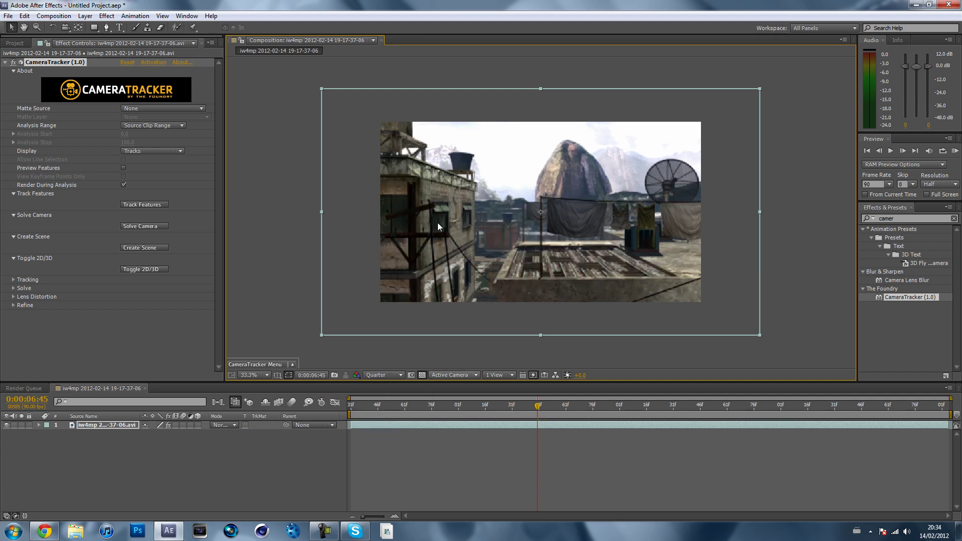
{"action": "left_click", "coordinate": [466, 405]}
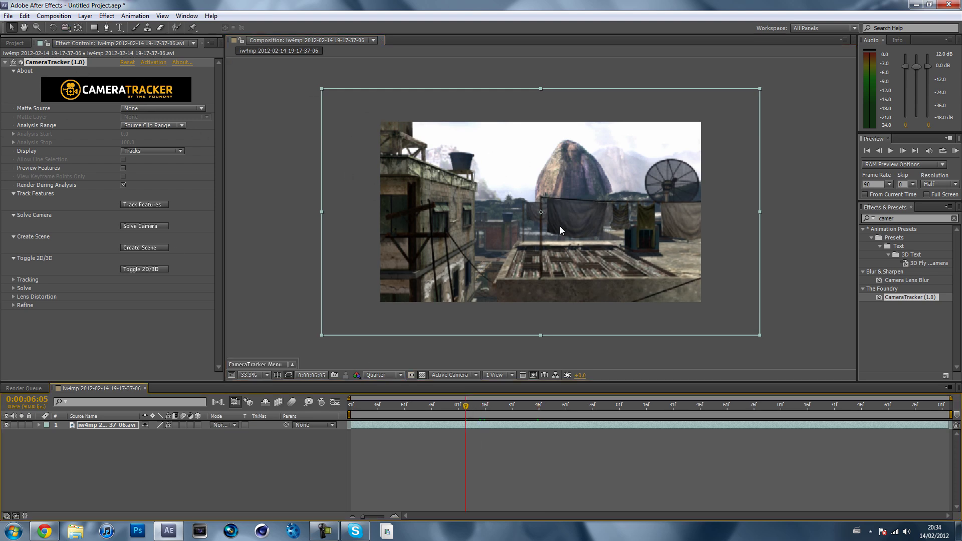
{"action": "left_click", "coordinate": [378, 376]}
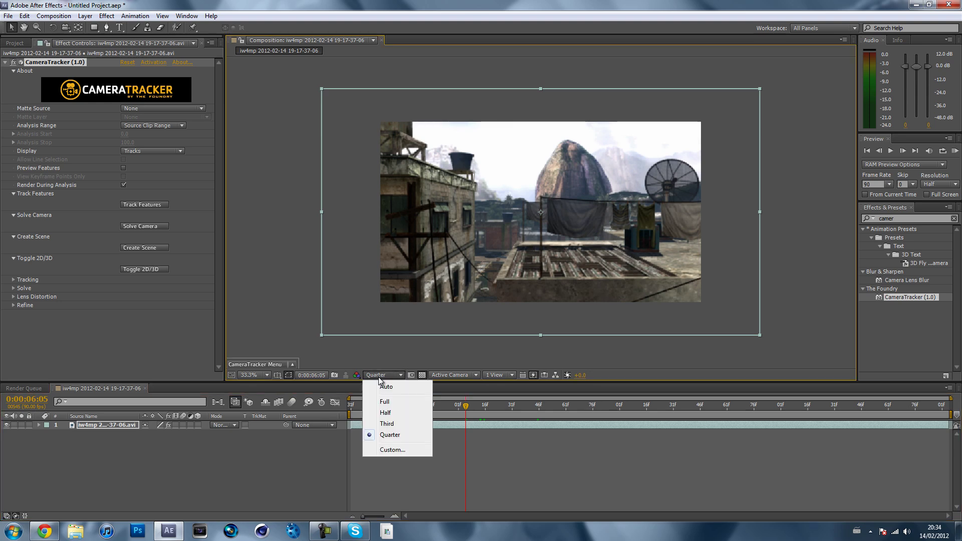
{"action": "left_click", "coordinate": [378, 375]}
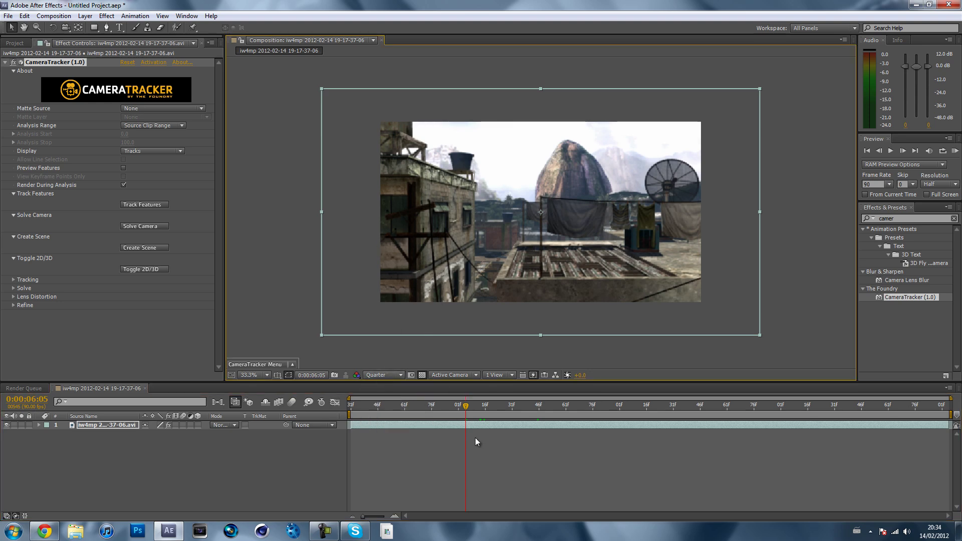
{"action": "left_click_drag", "start_coordinate": [468, 405], "coordinate": [520, 406]}
{"action": "left_click", "coordinate": [386, 374]}
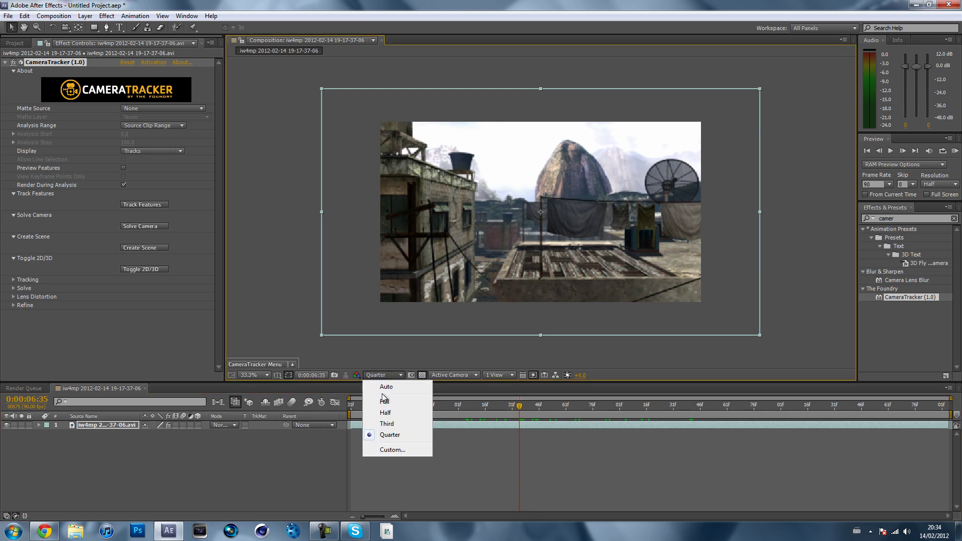
{"action": "left_click", "coordinate": [384, 401]}
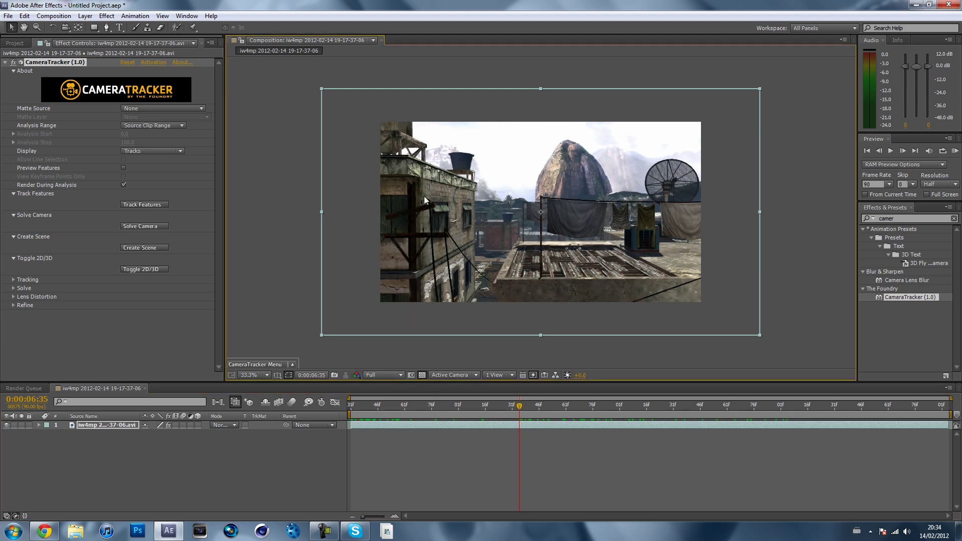
{"action": "left_click_drag", "start_coordinate": [387, 404], "coordinate": [351, 411]}
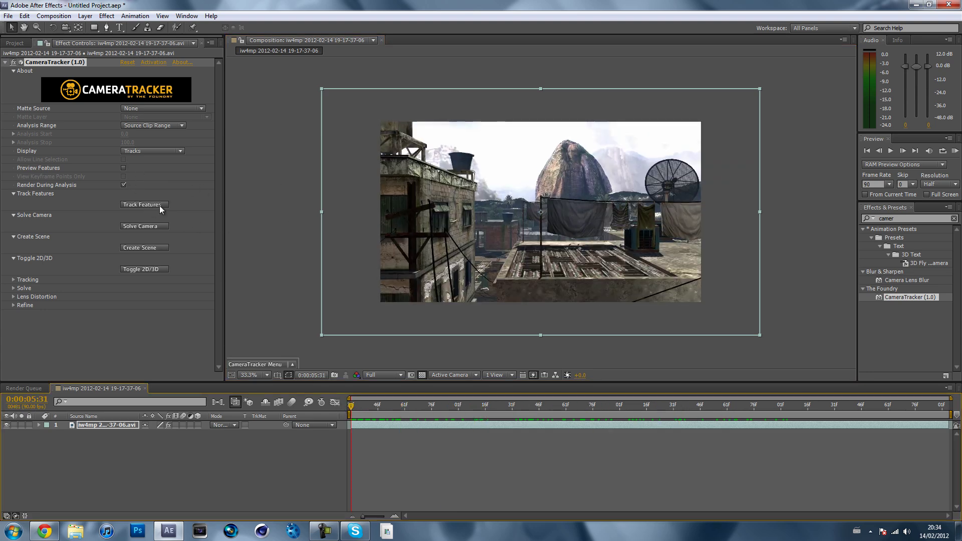
- Run CameraTracker's Track Features on the selected game clip layer across the whole clip
{"action": "mouse_move", "coordinate": [351, 410]}
{"action": "left_mouse_down"}
{"action": "mouse_move", "coordinate": [958, 414]}
{"action": "mouse_move", "coordinate": [351, 410]}
{"action": "mouse_move", "coordinate": [404, 410]}
{"action": "mouse_move", "coordinate": [366, 407]}
{"action": "left_mouse_up"}
{"action": "left_click", "coordinate": [645, 448]}
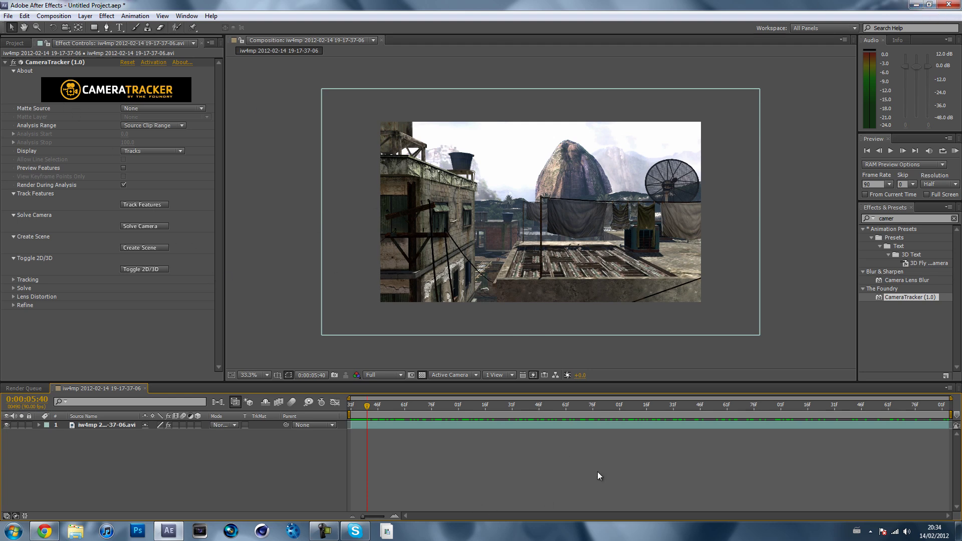
{"action": "left_click", "coordinate": [671, 425]}
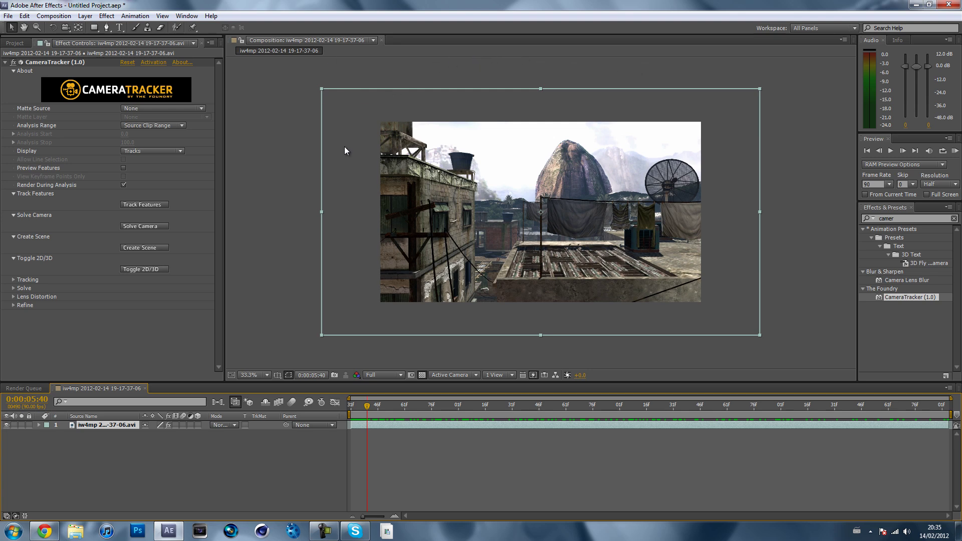
{"action": "left_click", "coordinate": [138, 204]}
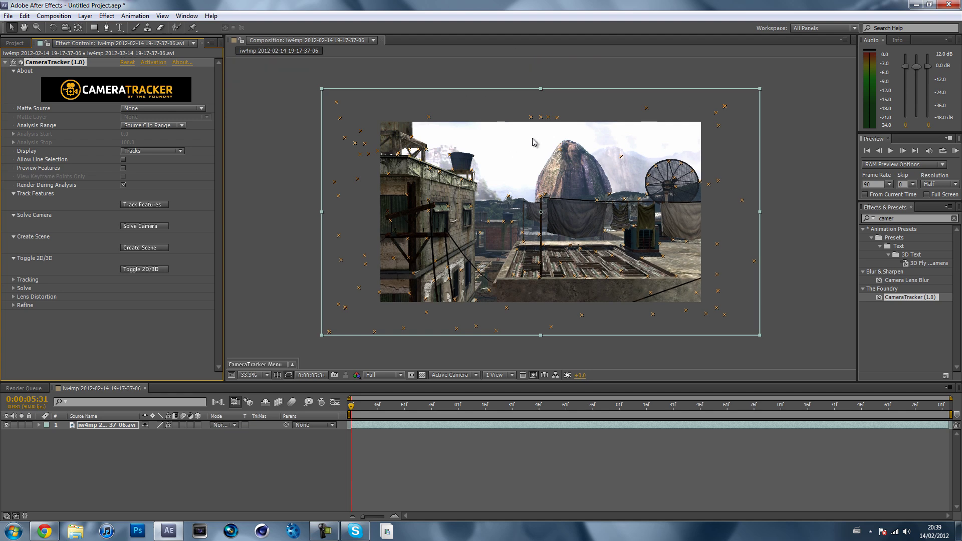
{"action": "left_click", "coordinate": [157, 325]}
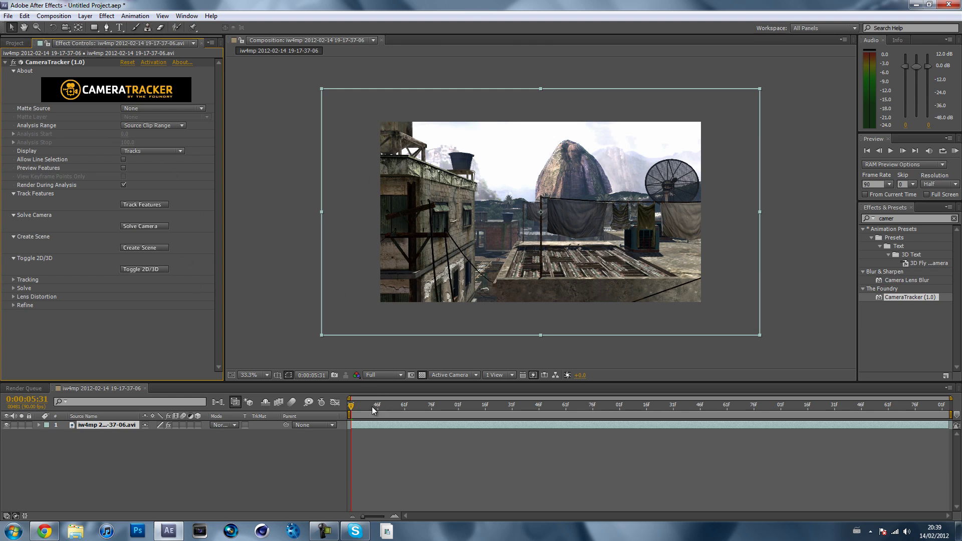
{"action": "left_click_drag", "start_coordinate": [351, 407], "coordinate": [534, 408]}
{"action": "left_click", "coordinate": [64, 63]}
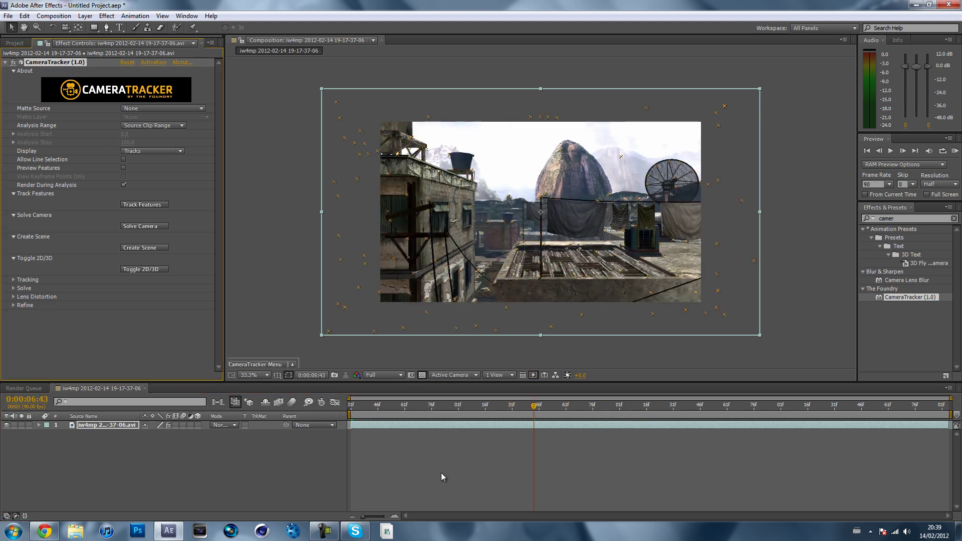
{"action": "left_click_drag", "start_coordinate": [397, 407], "coordinate": [350, 421]}
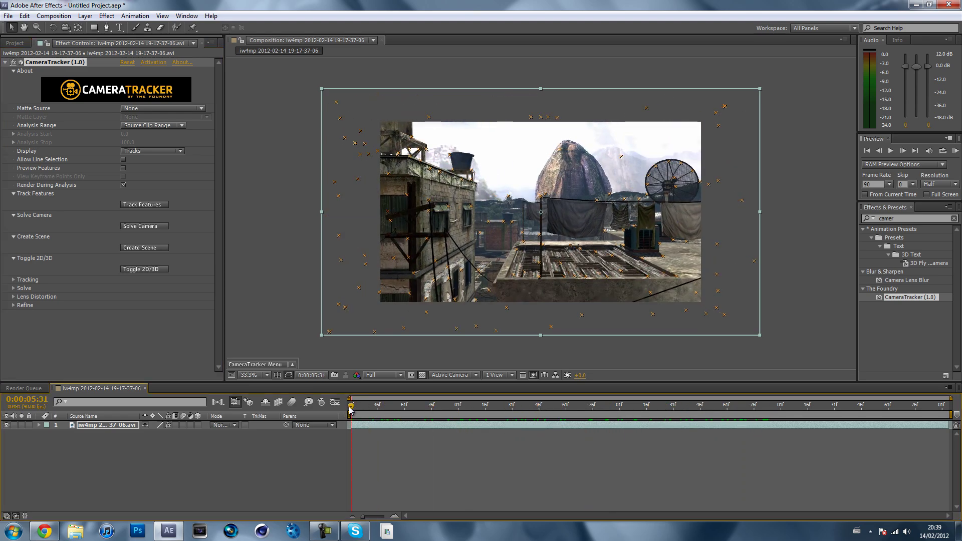
- Solve the camera and accept the result of 17 keyframes at 1.14-pixel error
{"action": "left_click", "coordinate": [133, 227]}
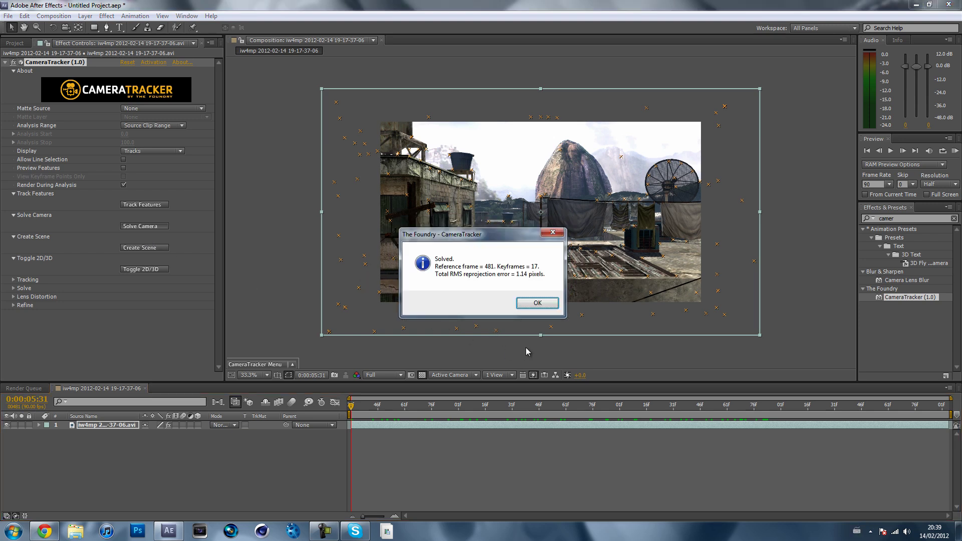
{"action": "left_click", "coordinate": [527, 307]}
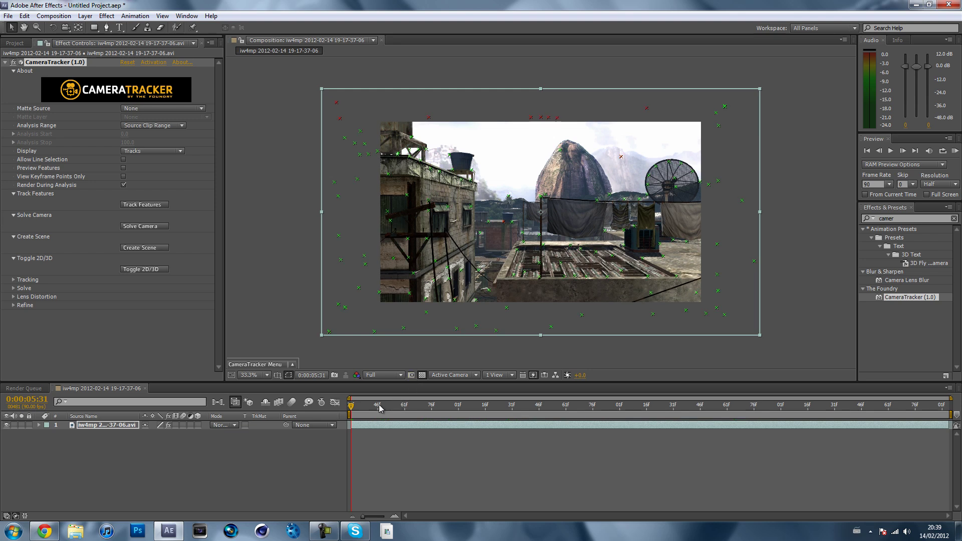
- Scrub through the solved tracks, then run Create Scene to generate the camera and null
{"action": "left_click_drag", "start_coordinate": [352, 410], "coordinate": [573, 422]}
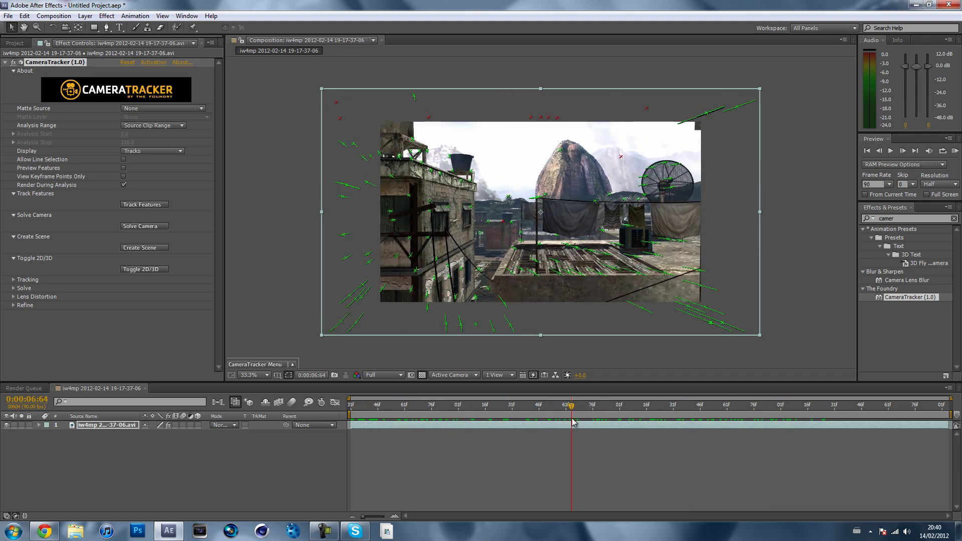
{"action": "left_click", "coordinate": [129, 249]}
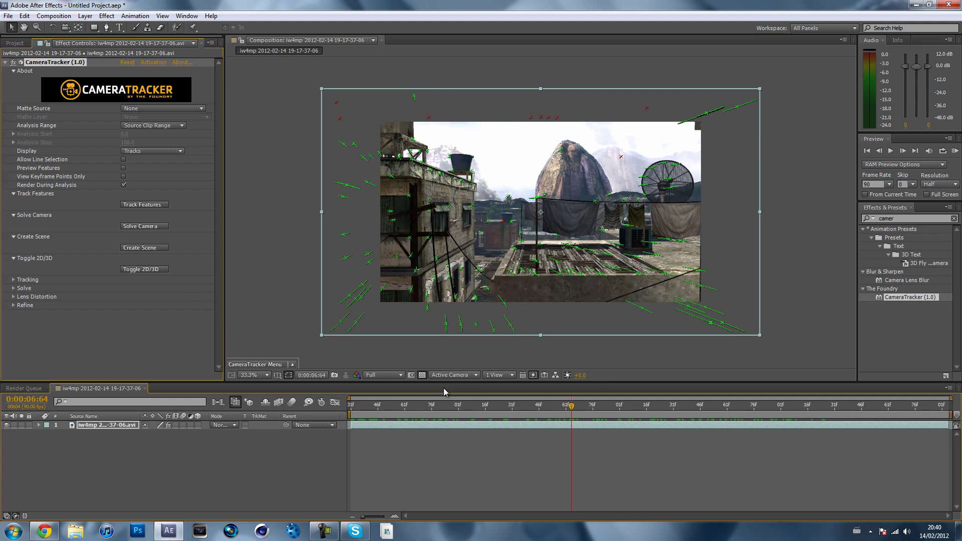
{"action": "left_click", "coordinate": [101, 425]}
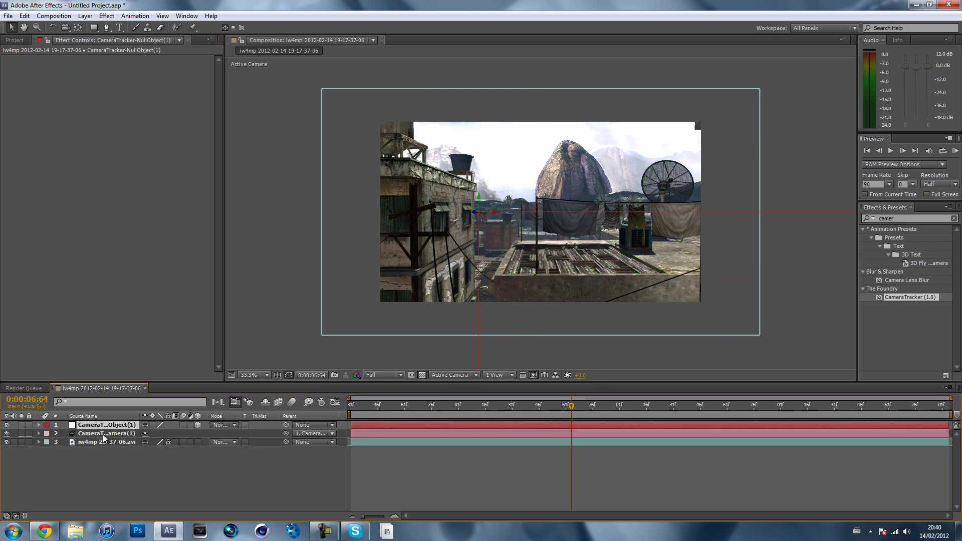
{"action": "left_click", "coordinate": [97, 432]}
{"action": "left_click", "coordinate": [104, 451]}
{"action": "left_click", "coordinate": [89, 443]}
{"action": "left_click", "coordinate": [234, 458]}
{"action": "left_click", "coordinate": [362, 404]}
{"action": "left_click", "coordinate": [108, 442]}
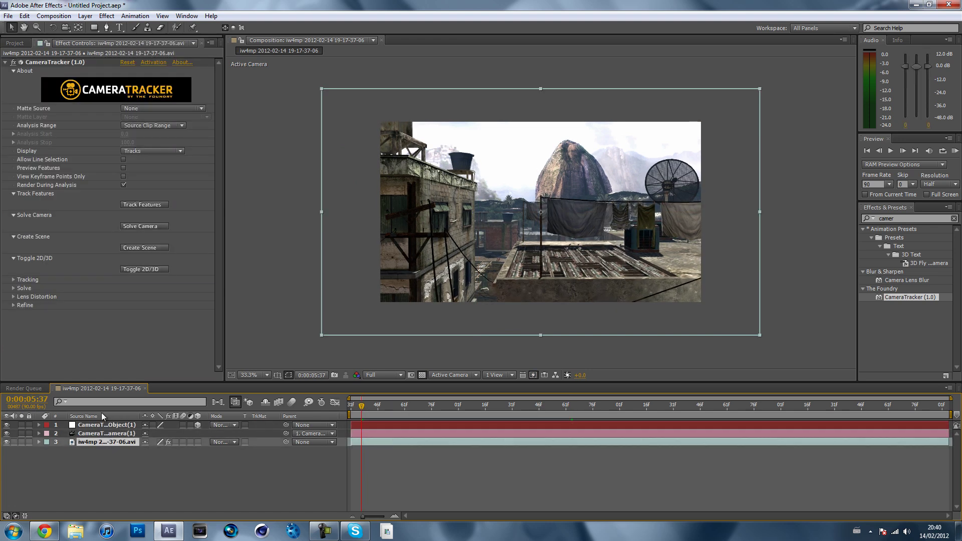
{"action": "left_click", "coordinate": [30, 62]}
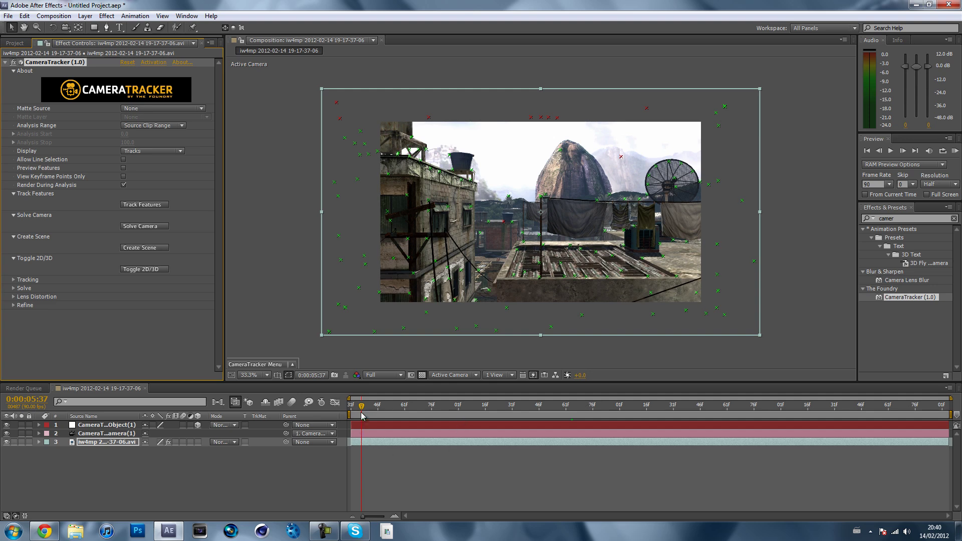
{"action": "left_click_drag", "start_coordinate": [362, 414], "coordinate": [647, 408]}
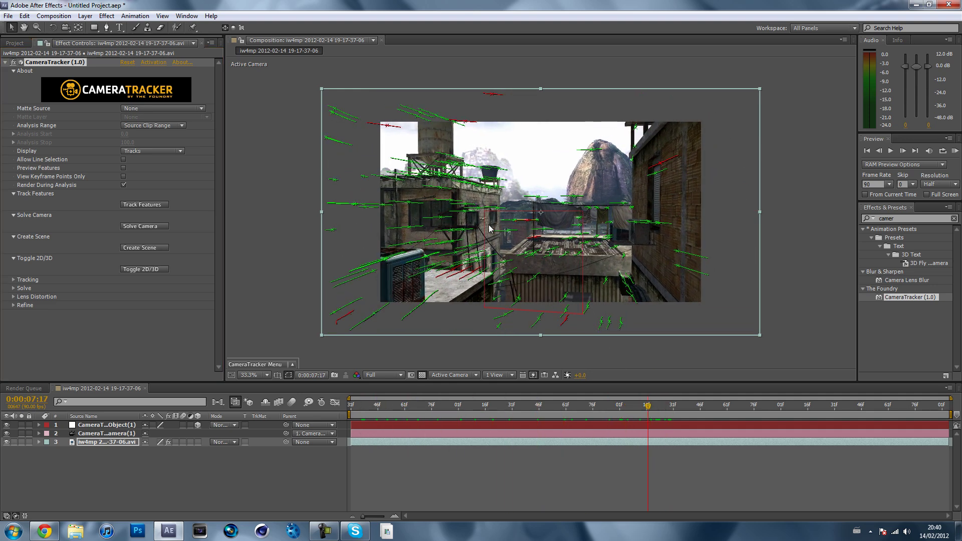
{"action": "left_click", "coordinate": [107, 424]}
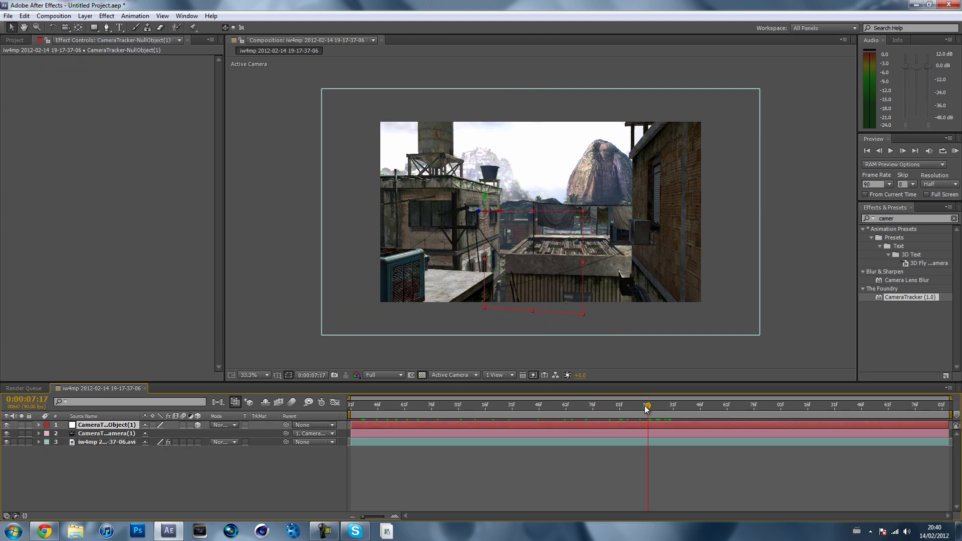
{"action": "mouse_move", "coordinate": [632, 408]}
{"action": "left_mouse_down"}
{"action": "mouse_move", "coordinate": [543, 409]}
{"action": "mouse_move", "coordinate": [837, 411]}
{"action": "mouse_move", "coordinate": [634, 410]}
{"action": "mouse_move", "coordinate": [753, 400]}
{"action": "mouse_move", "coordinate": [785, 413]}
{"action": "mouse_move", "coordinate": [503, 405]}
{"action": "mouse_move", "coordinate": [736, 405]}
{"action": "mouse_move", "coordinate": [629, 400]}
{"action": "left_mouse_up"}
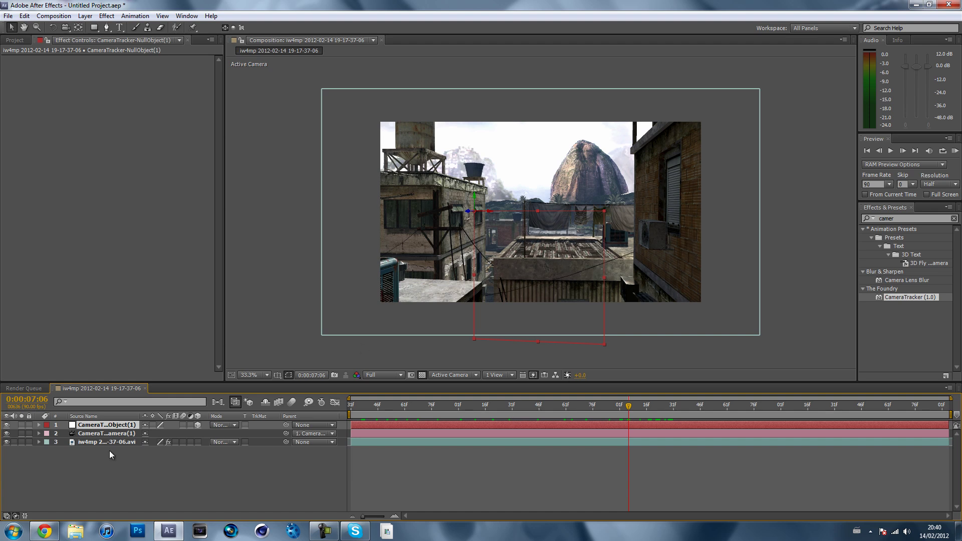
{"action": "left_click", "coordinate": [103, 443]}
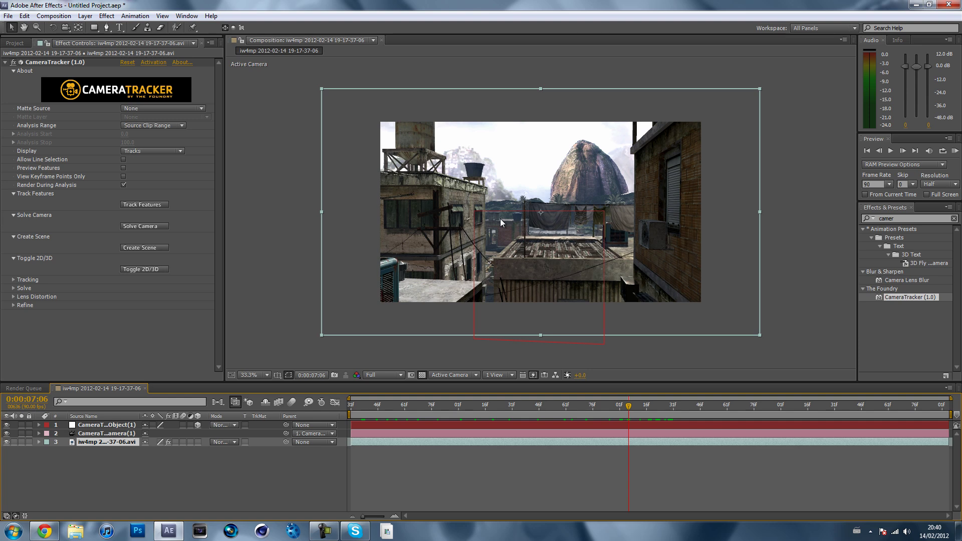
- Display the camera tracks on the footage and select a feature on the buildings left of centre
{"action": "left_click", "coordinate": [95, 434]}
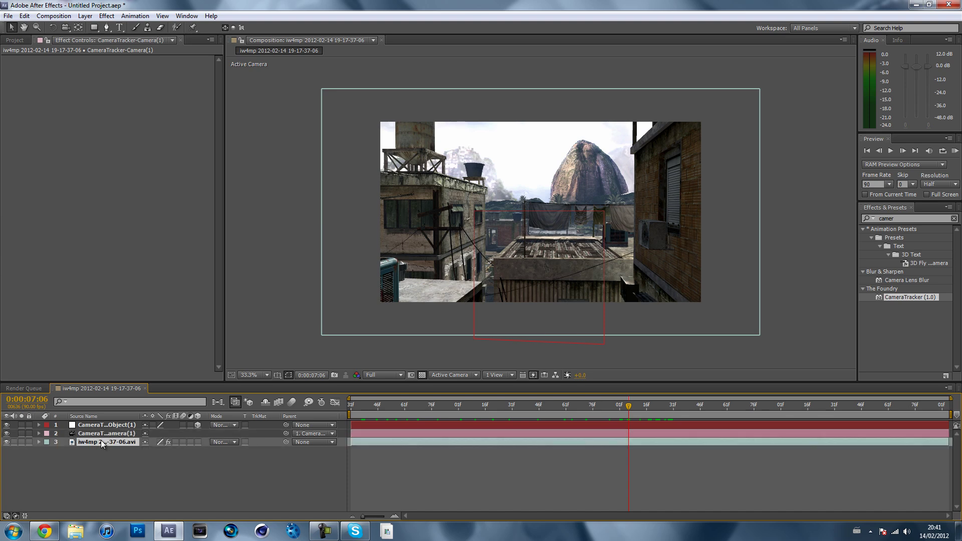
{"action": "left_click", "coordinate": [100, 440]}
{"action": "left_click", "coordinate": [40, 62]}
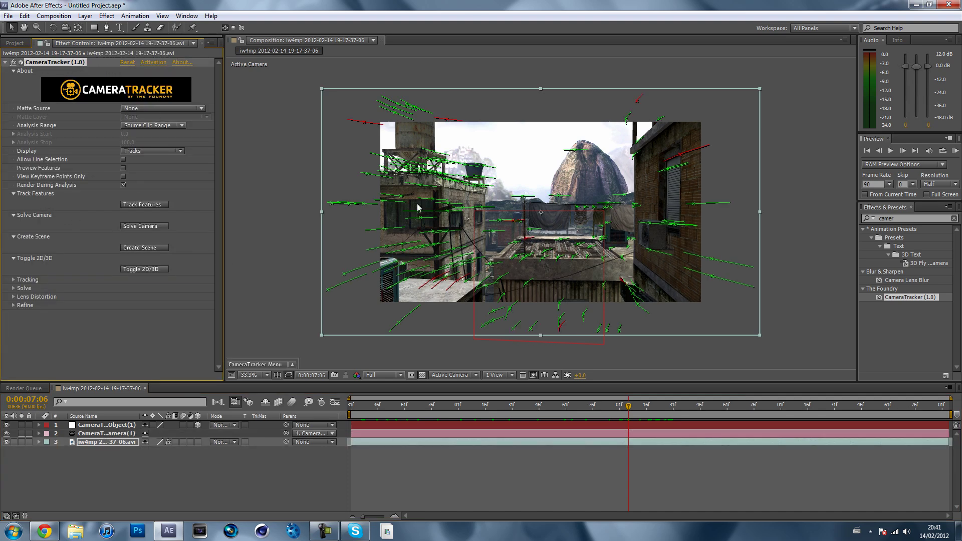
{"action": "mouse_move", "coordinate": [448, 215]}
{"action": "left_click", "coordinate": [448, 214]}
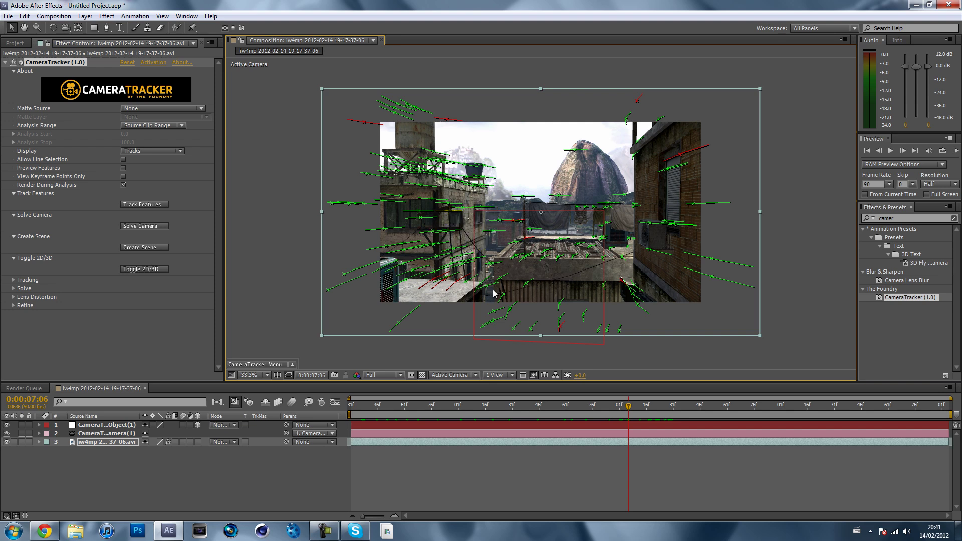
- Set the selected track as the Ground Plane origin and scrub ahead to verify it
{"action": "mouse_move", "coordinate": [452, 215]}
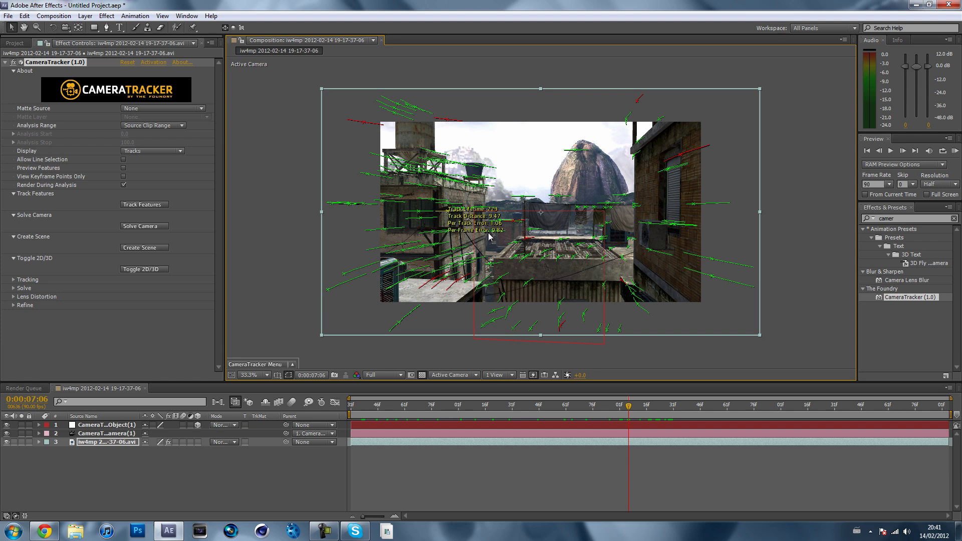
{"action": "right_click", "coordinate": [447, 213]}
{"action": "mouse_move", "coordinate": [461, 233]}
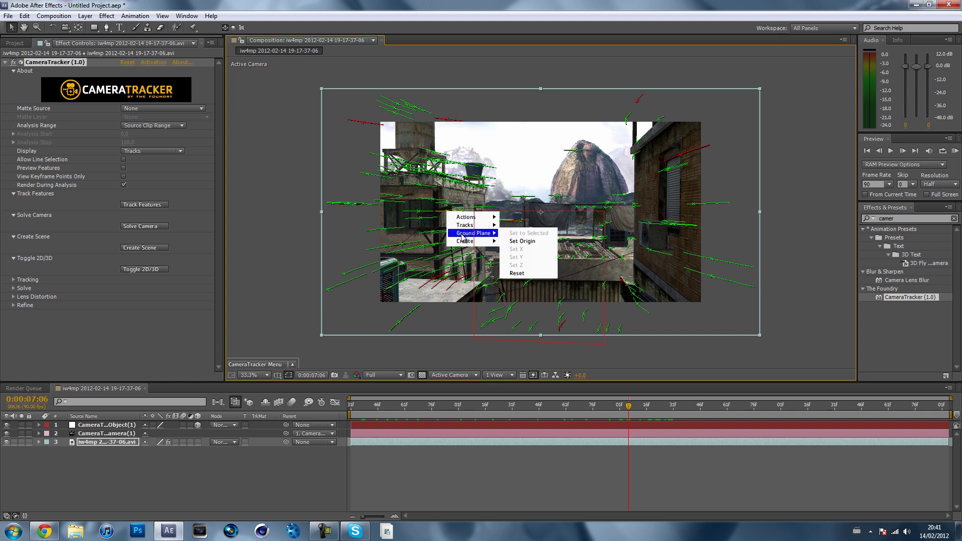
{"action": "left_click", "coordinate": [522, 247]}
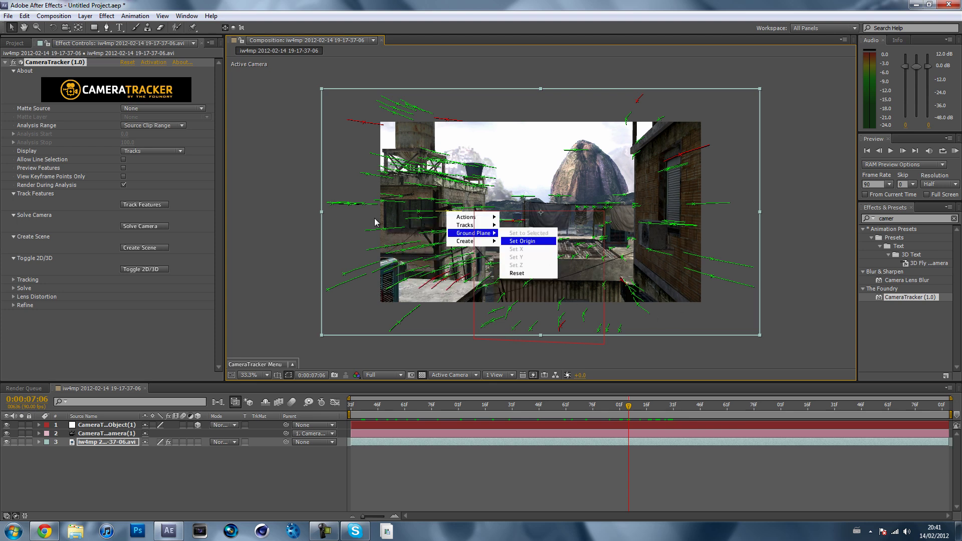
{"action": "left_click", "coordinate": [435, 231]}
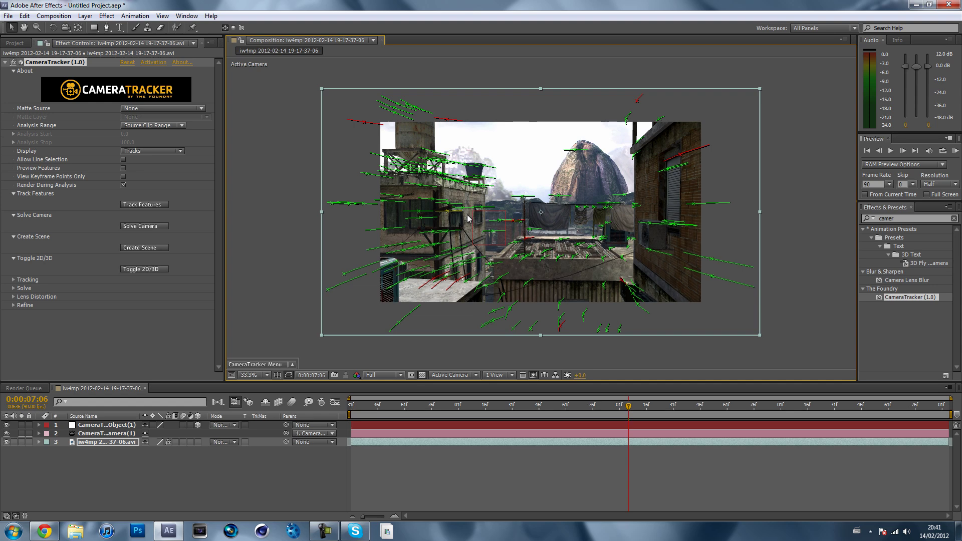
{"action": "mouse_move", "coordinate": [473, 226]}
{"action": "left_click_drag", "start_coordinate": [377, 406], "coordinate": [699, 411]}
- Create a black 'SUBZIKID' text layer and drag it to the frame centre
{"action": "left_click", "coordinate": [139, 488]}
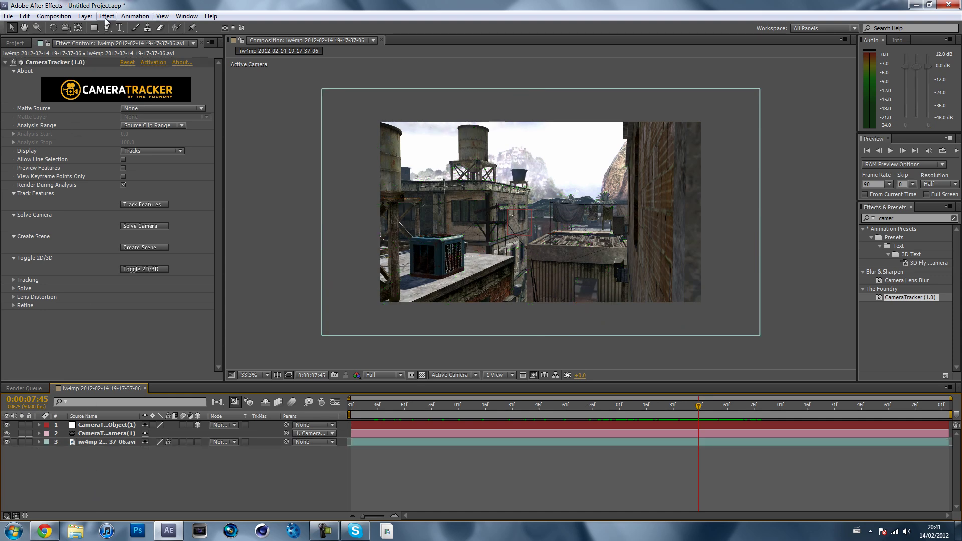
{"action": "left_click", "coordinate": [119, 28]}
{"action": "left_click", "coordinate": [414, 197]}
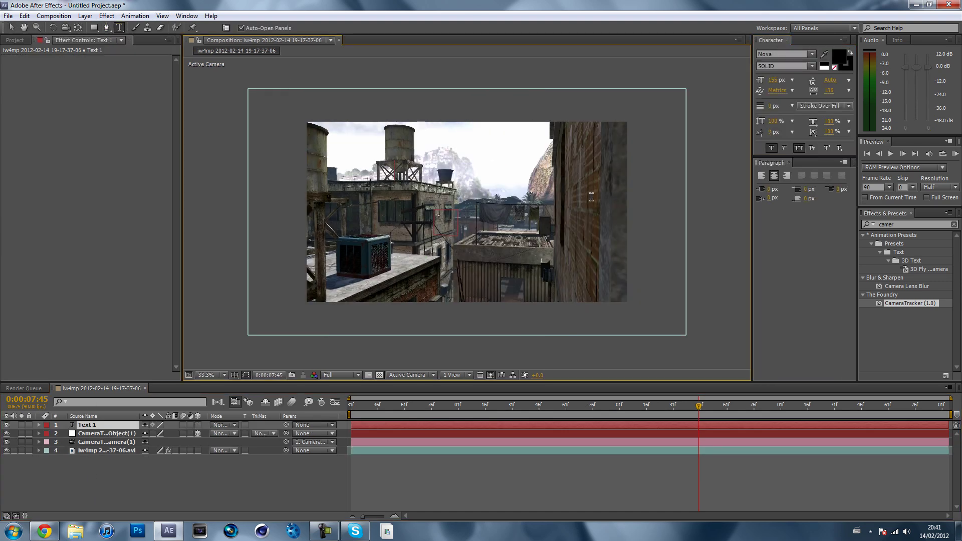
{"action": "type", "text": "SUBZIK"}
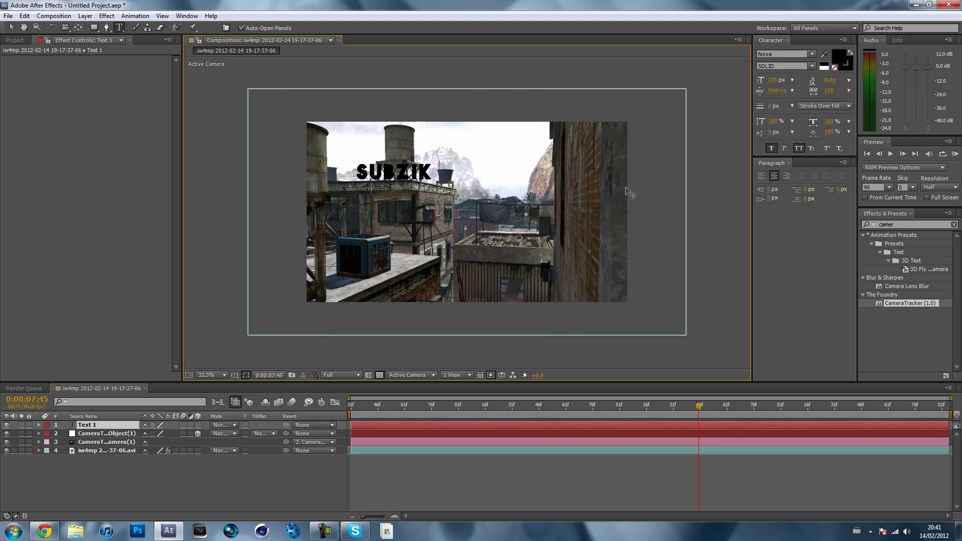
{"action": "type", "text": "ID"}
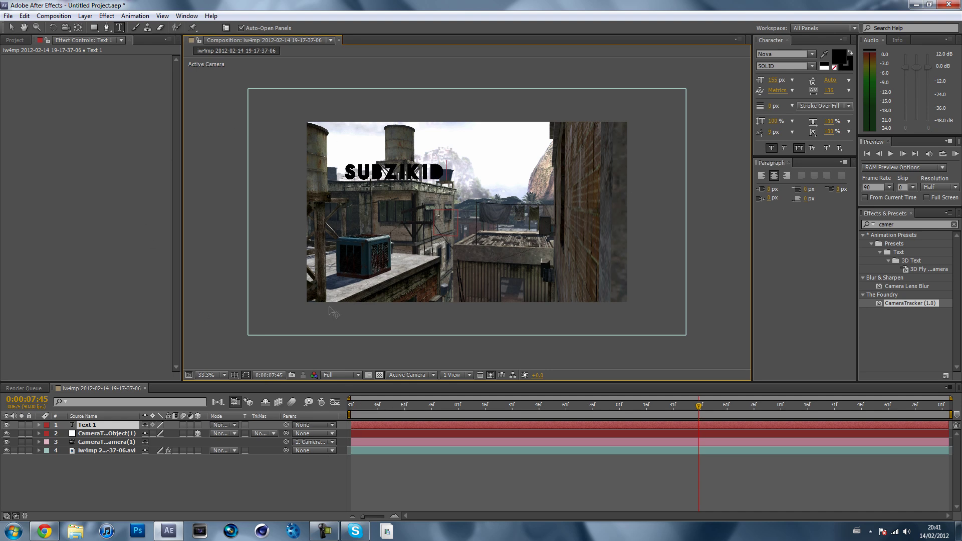
{"action": "left_click_drag", "start_coordinate": [419, 241], "coordinate": [497, 274]}
{"action": "left_click_drag", "start_coordinate": [700, 406], "coordinate": [533, 386]}
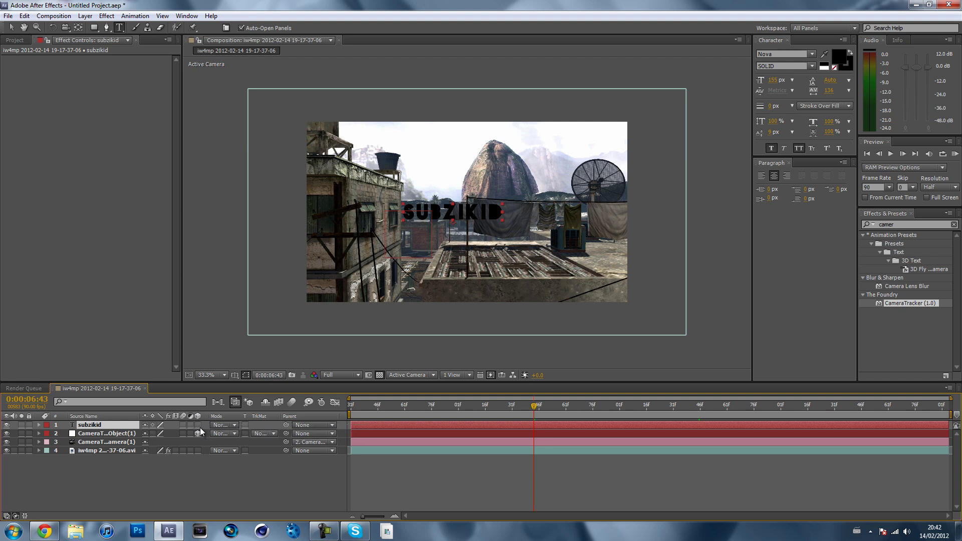
- Make subzikid a 3D layer and set its Position to 1160, 625, 85 over the rooftop
{"action": "left_click", "coordinate": [197, 425]}
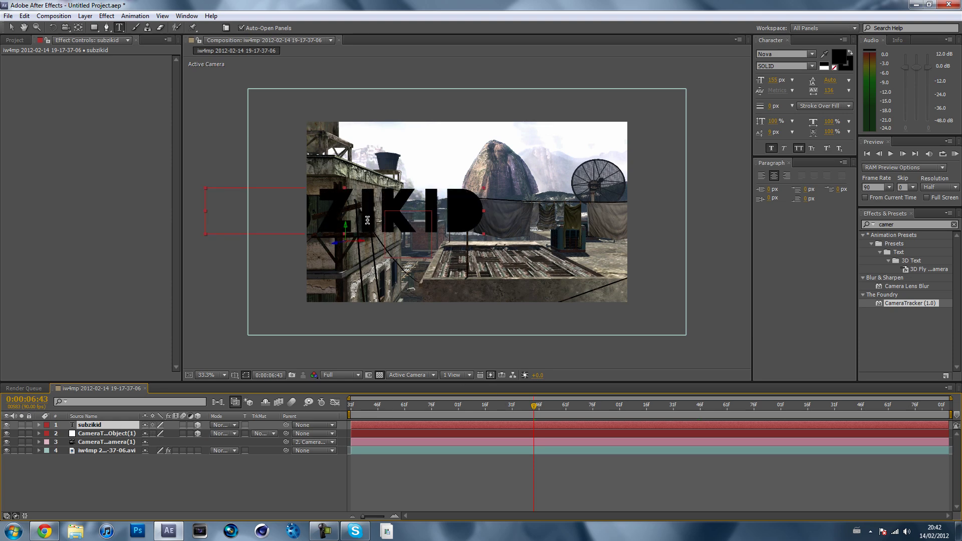
{"action": "left_click_drag", "start_coordinate": [534, 406], "coordinate": [503, 405]}
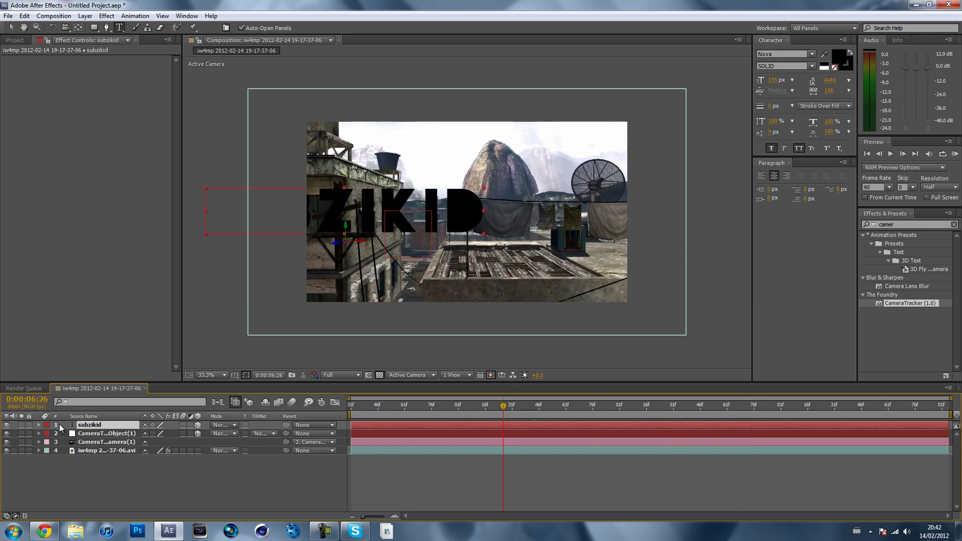
{"action": "left_click", "coordinate": [38, 425]}
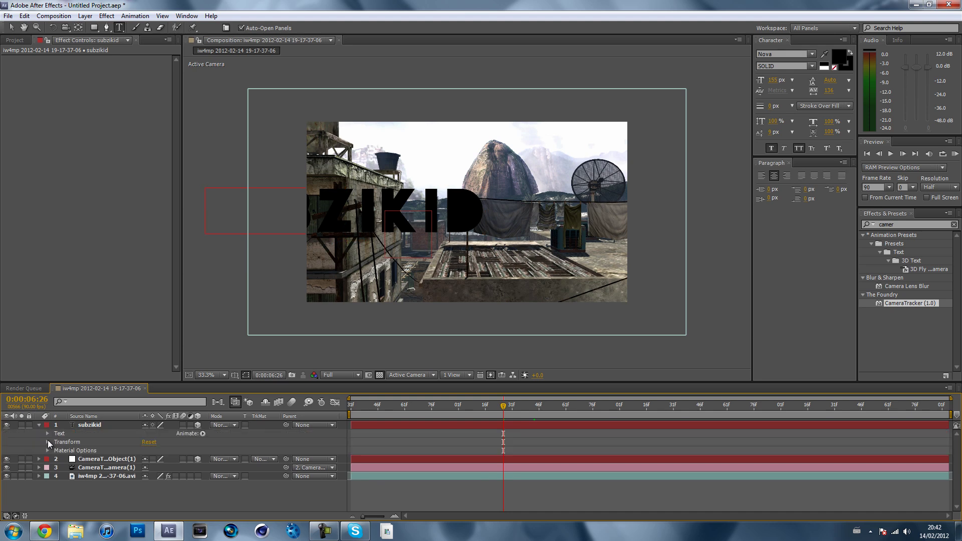
{"action": "left_click", "coordinate": [49, 441]}
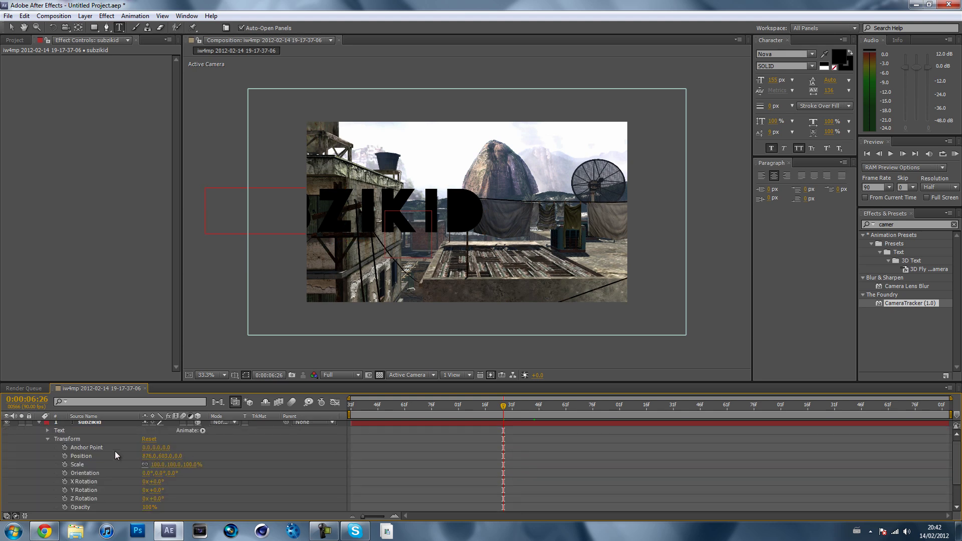
{"action": "left_click_drag", "start_coordinate": [164, 456], "coordinate": [224, 456]}
{"action": "left_click_drag", "start_coordinate": [503, 406], "coordinate": [351, 406]}
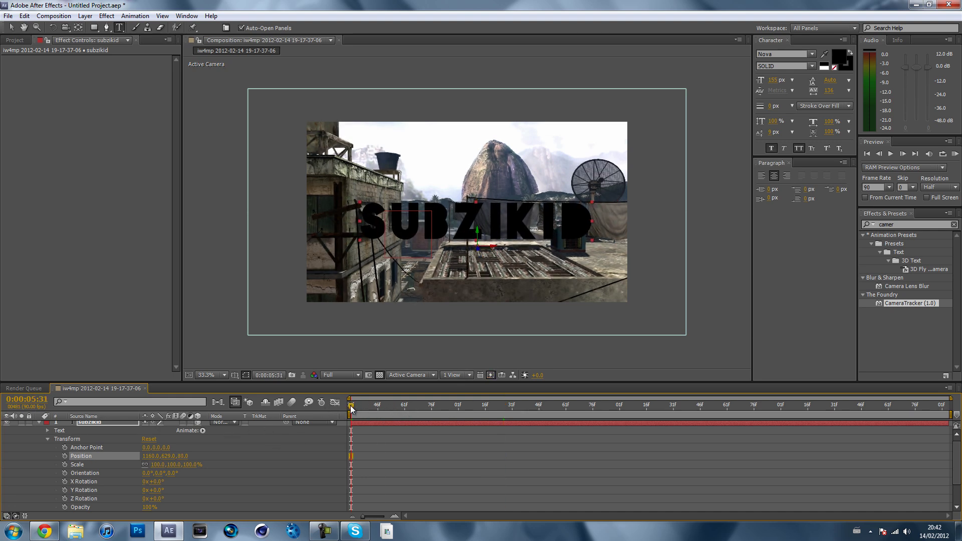
{"action": "left_click_drag", "start_coordinate": [353, 410], "coordinate": [647, 421]}
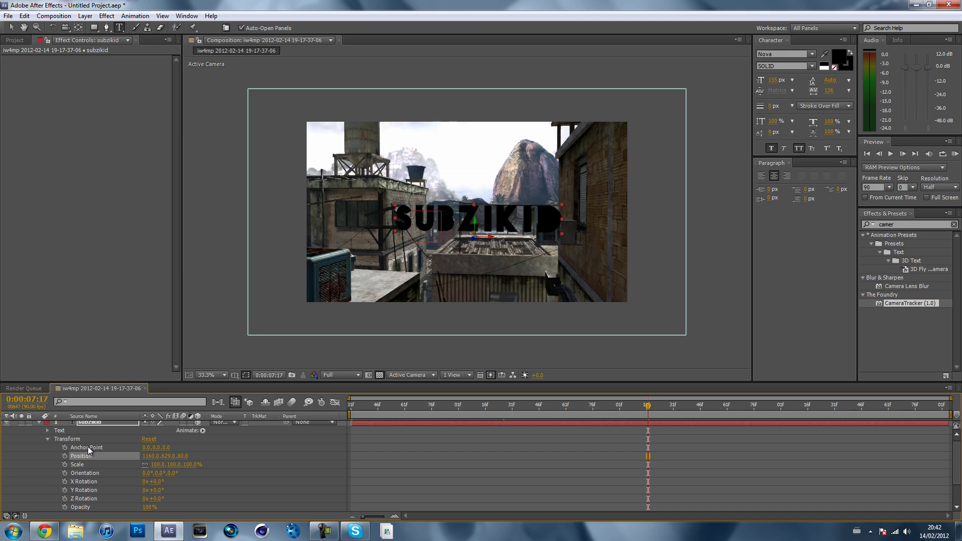
{"action": "left_click", "coordinate": [39, 423]}
{"action": "left_click", "coordinate": [223, 488]}
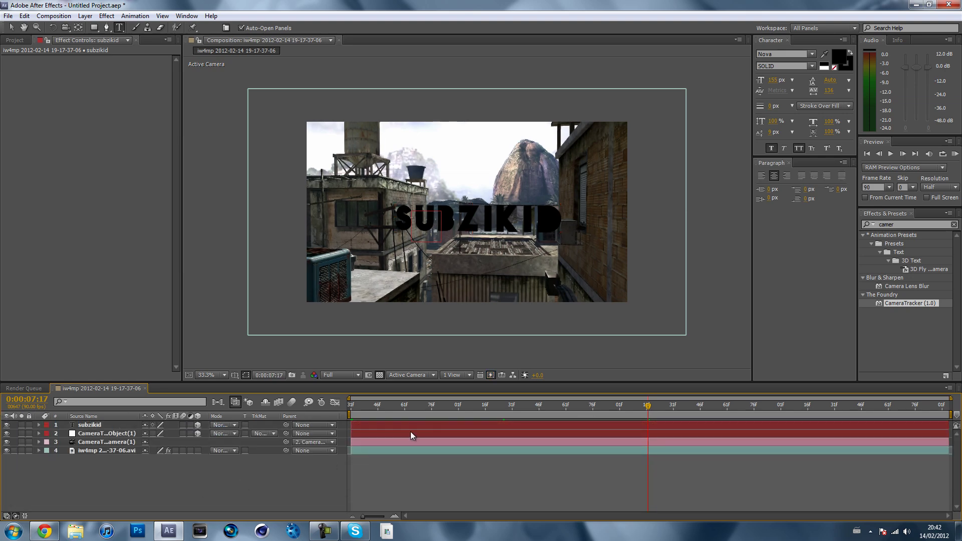
{"action": "left_click_drag", "start_coordinate": [366, 406], "coordinate": [724, 407]}
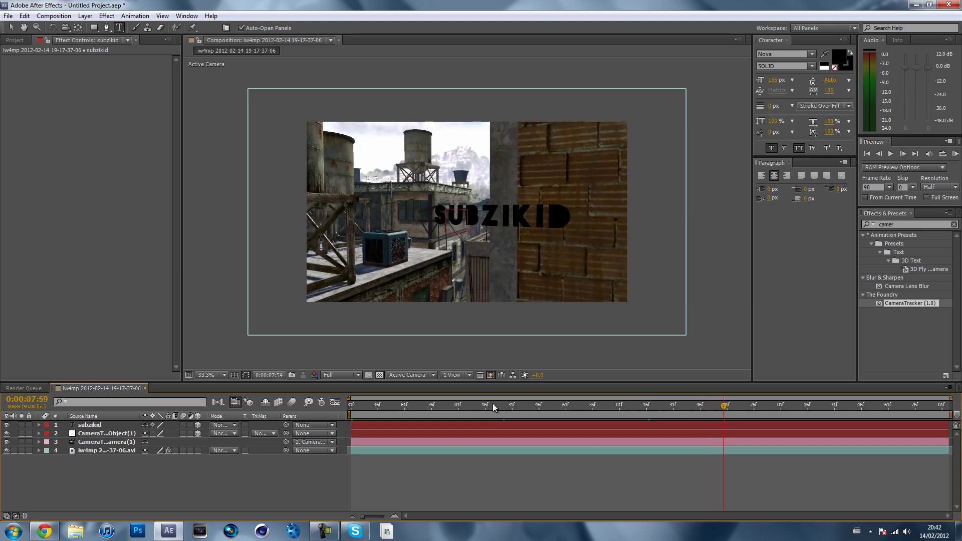
{"action": "left_click_drag", "start_coordinate": [494, 408], "coordinate": [759, 423]}
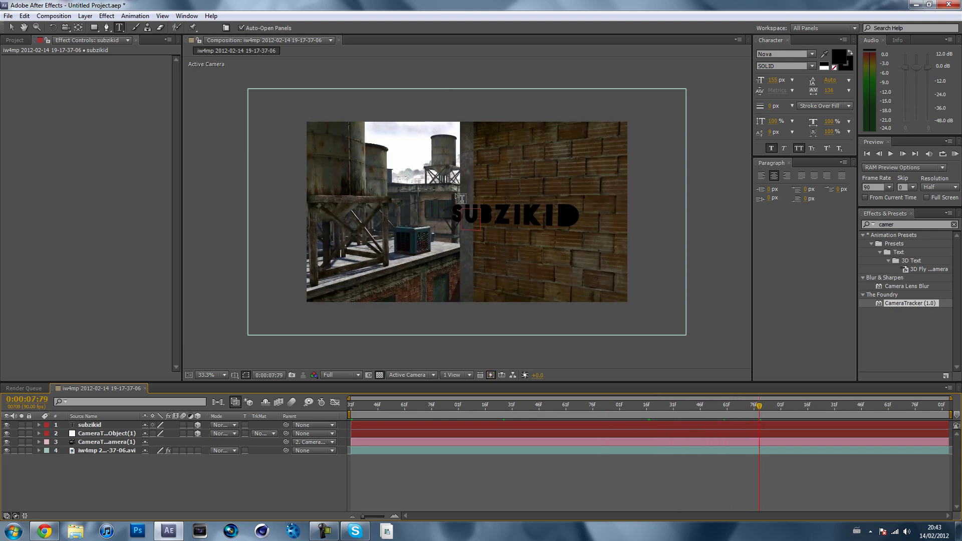
{"action": "left_click", "coordinate": [752, 406]}
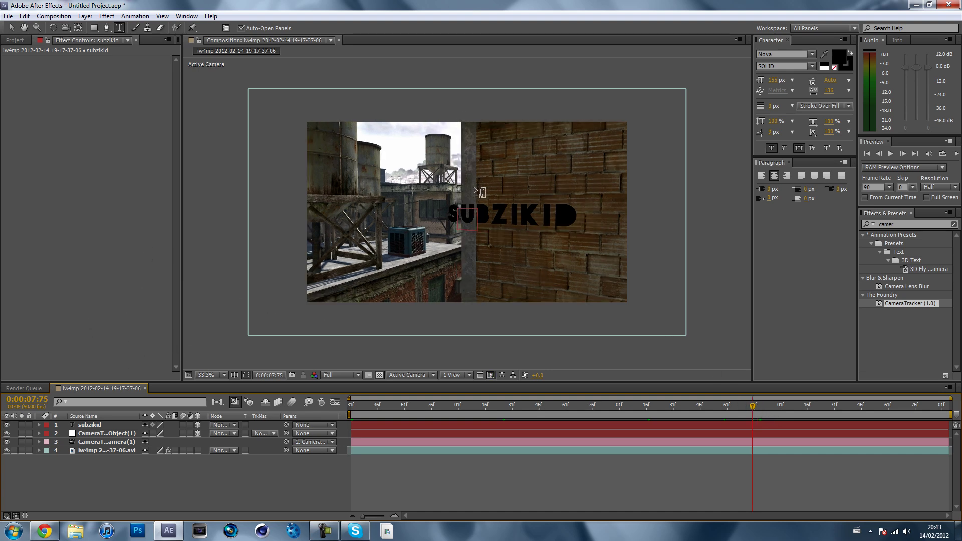
{"action": "left_click_drag", "start_coordinate": [569, 407], "coordinate": [732, 405]}
{"action": "left_click", "coordinate": [537, 406]}
{"action": "left_click_drag", "start_coordinate": [537, 408], "coordinate": [655, 387]}
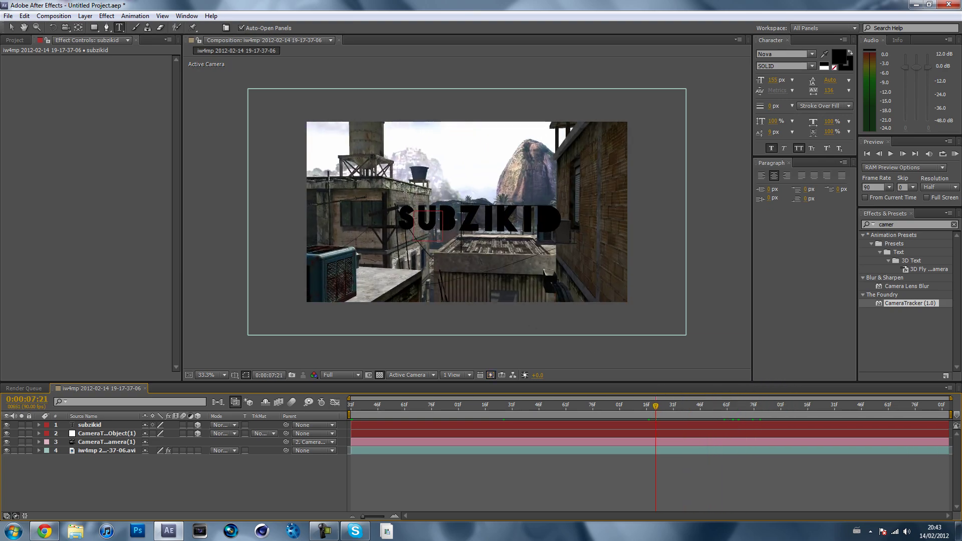
- Minimize the After Effects window to reveal the Windows desktop
{"action": "left_click", "coordinate": [915, 6]}
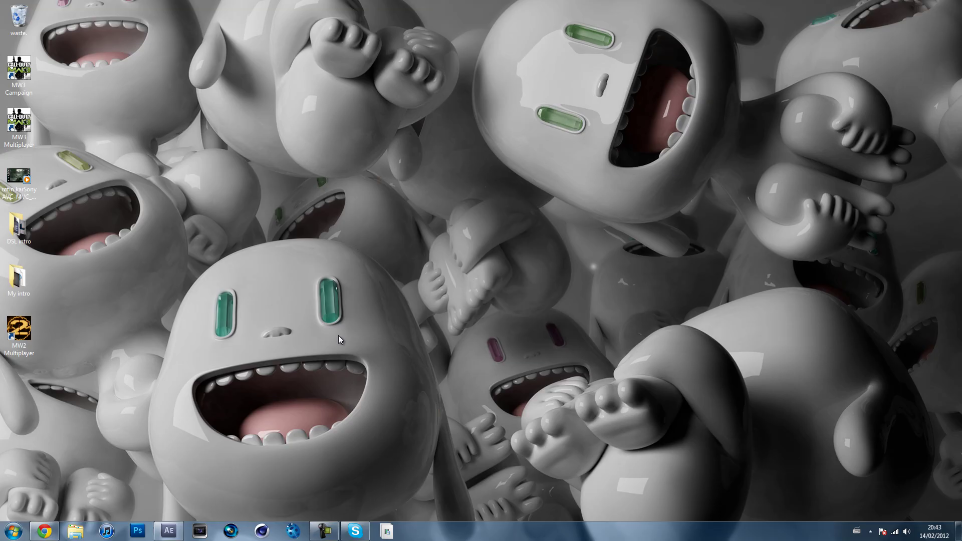